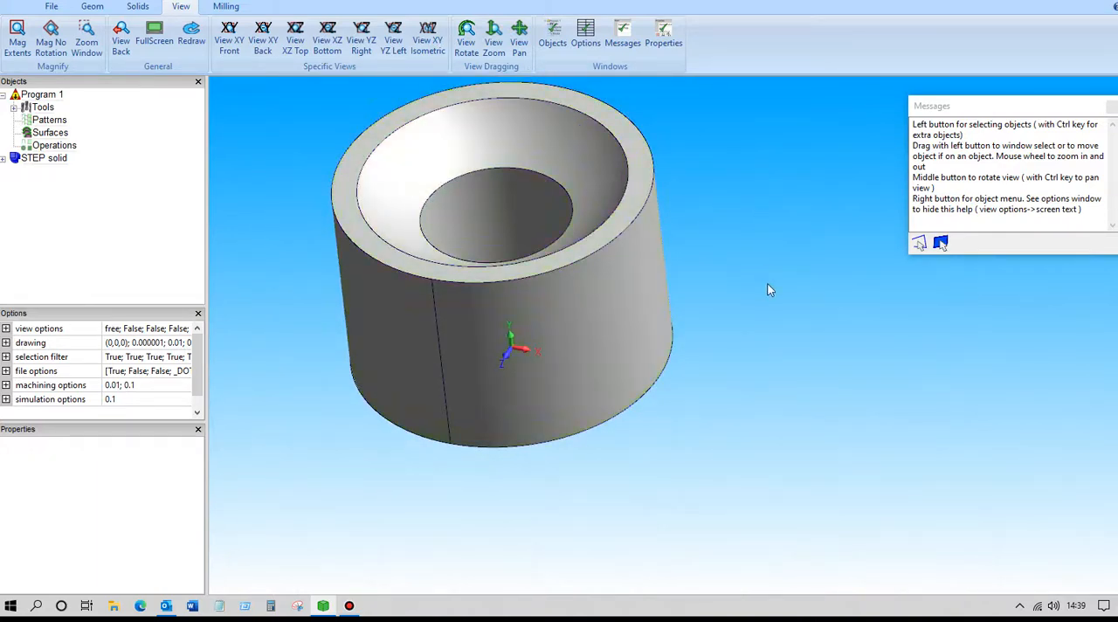
Rotate the STEP solid by 90 degrees in the YZ plane about position 0, 0, 0
{"action": "middle_click_drag", "start_coordinate": [773, 273], "coordinate": [779, 245]}
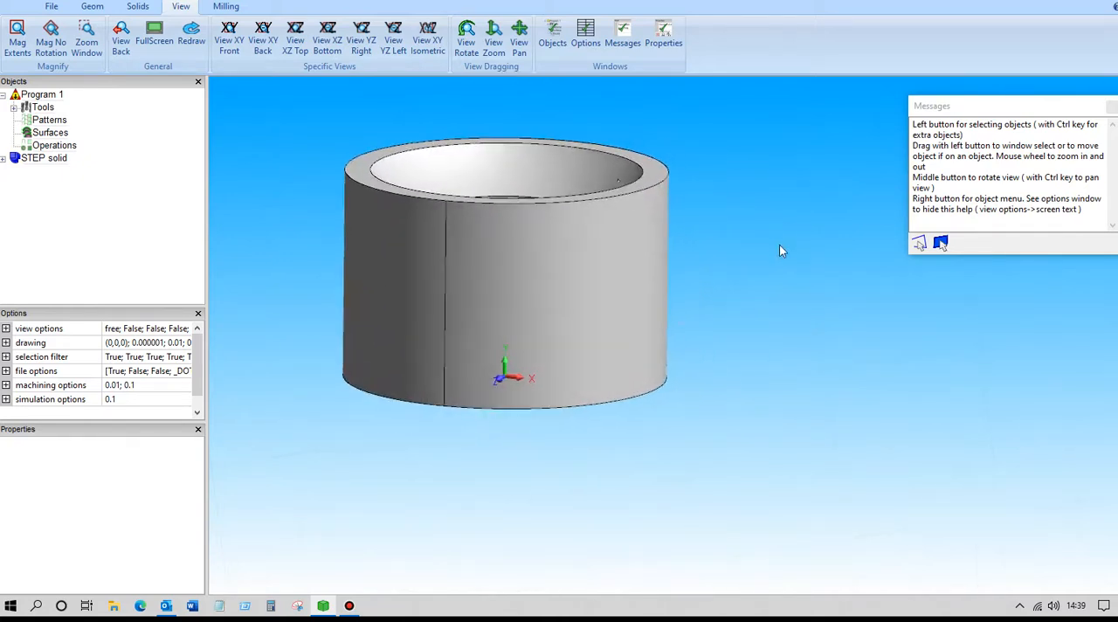
{"action": "left_click", "coordinate": [428, 39]}
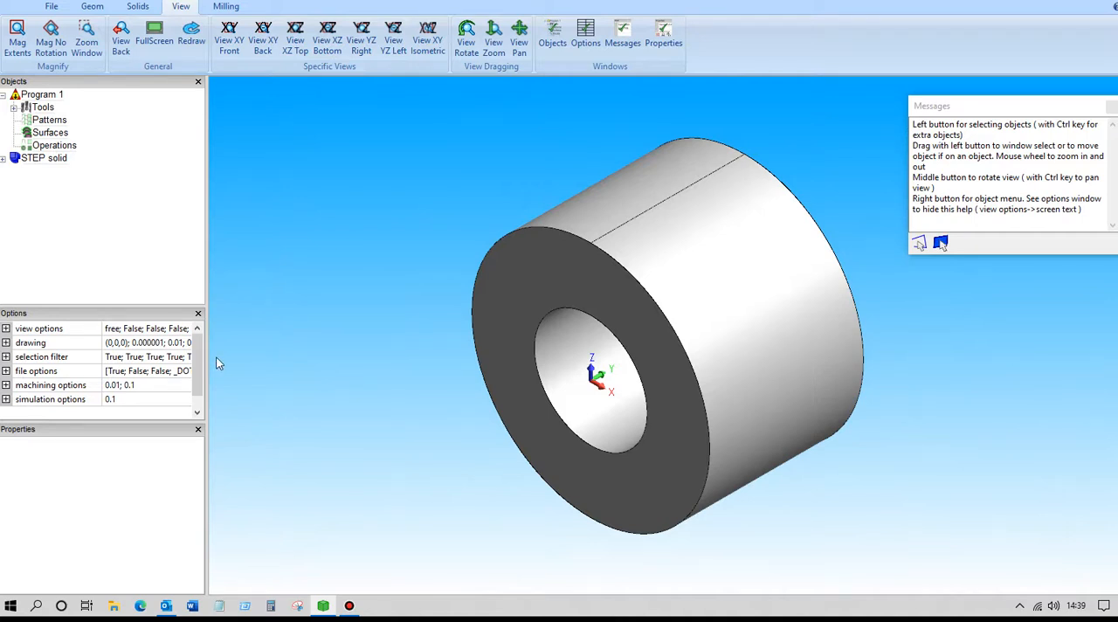
{"action": "left_click", "coordinate": [92, 6]}
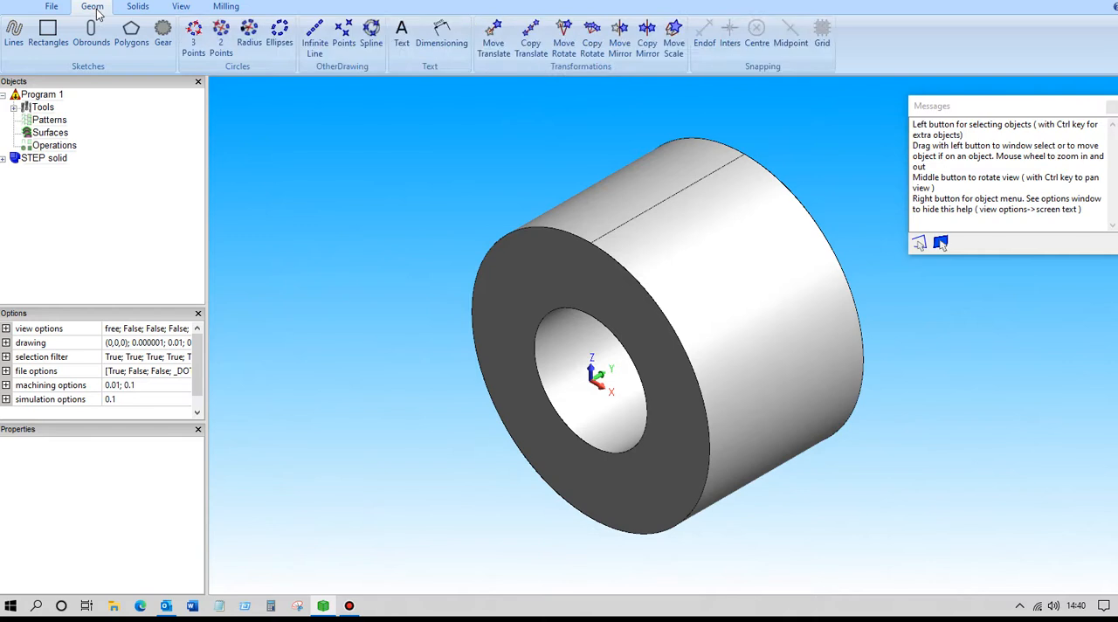
{"action": "left_click", "coordinate": [563, 44]}
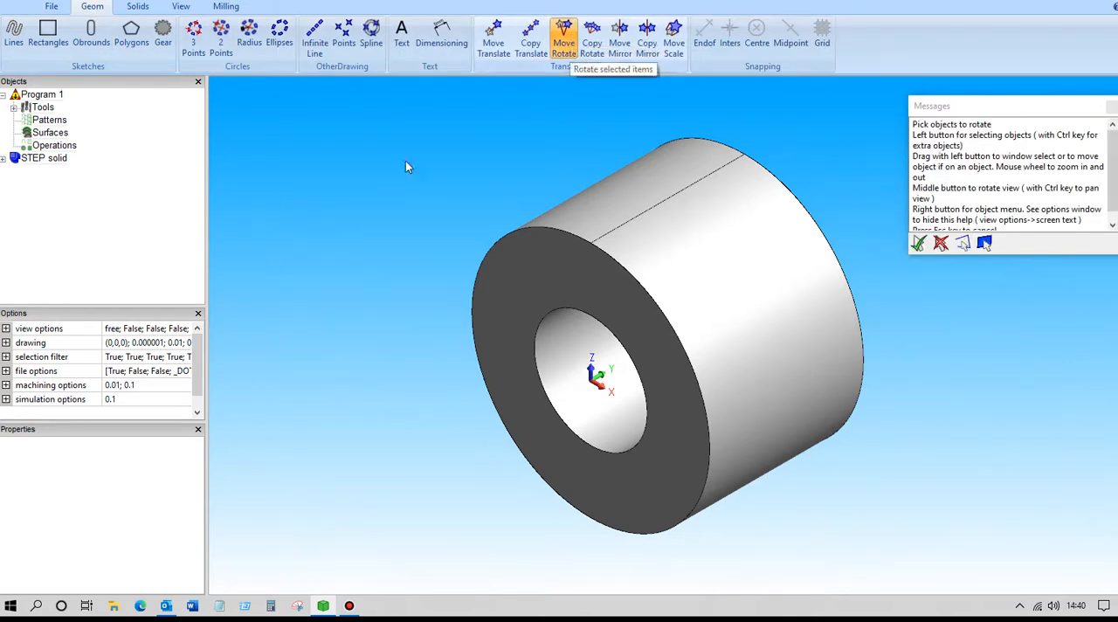
{"action": "left_click", "coordinate": [41, 160]}
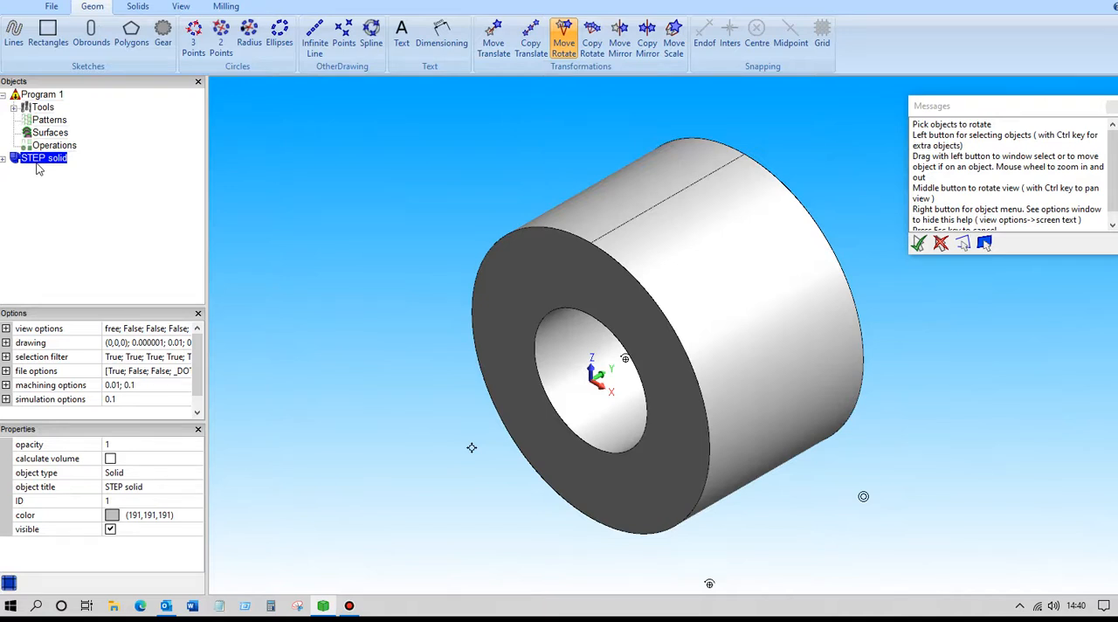
{"action": "key", "text": "Return"}
{"action": "left_click_drag", "start_coordinate": [98, 218], "coordinate": [60, 218]}
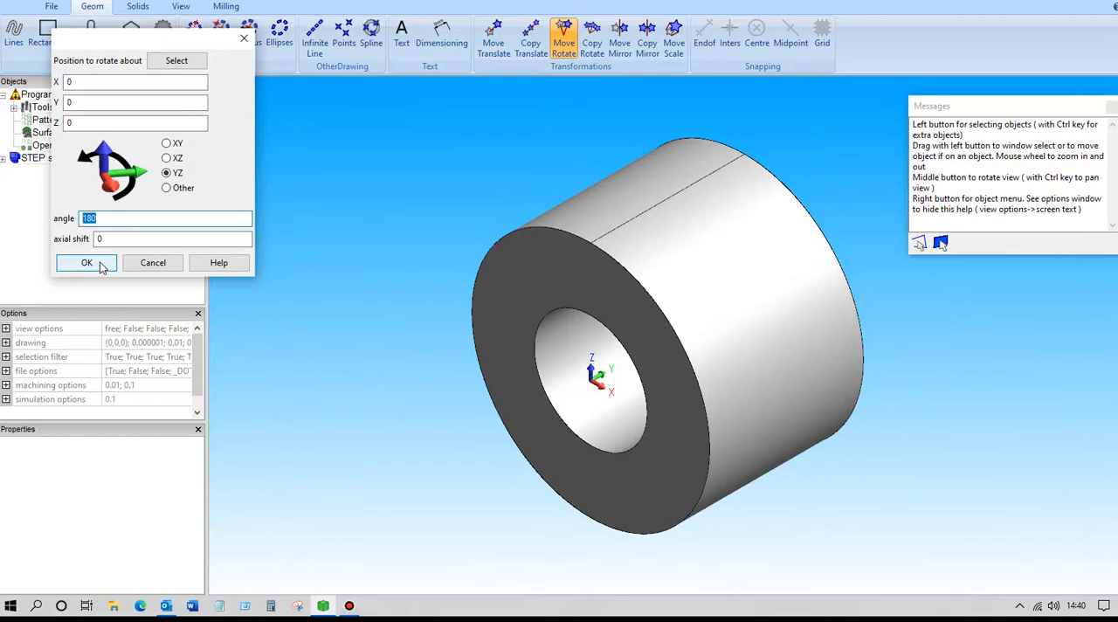
{"action": "type", "text": "9"}
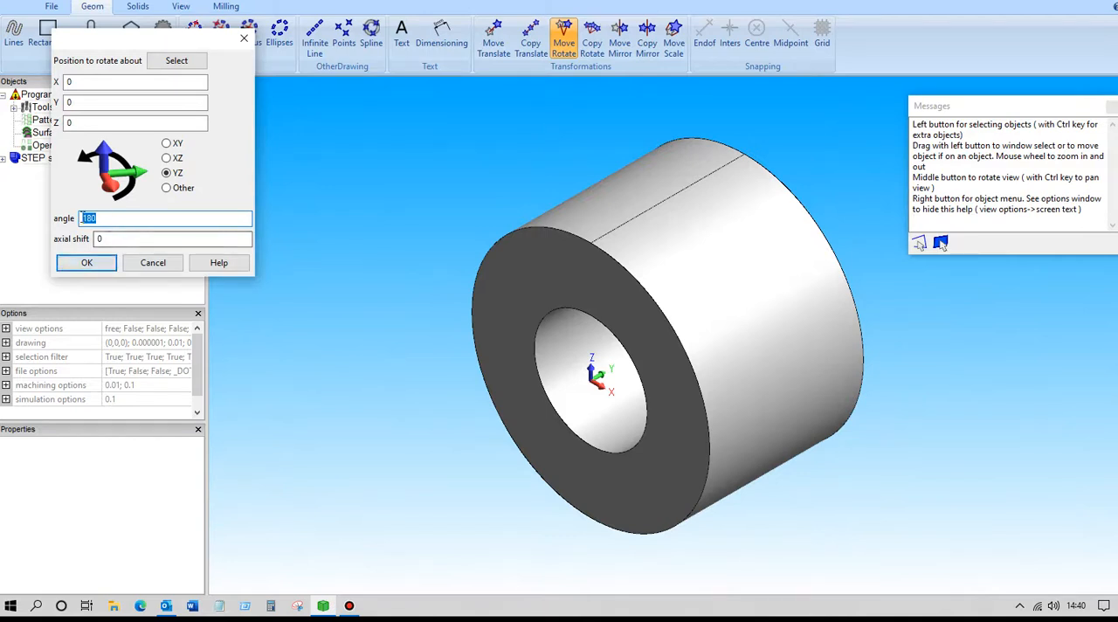
{"action": "type", "text": "0"}
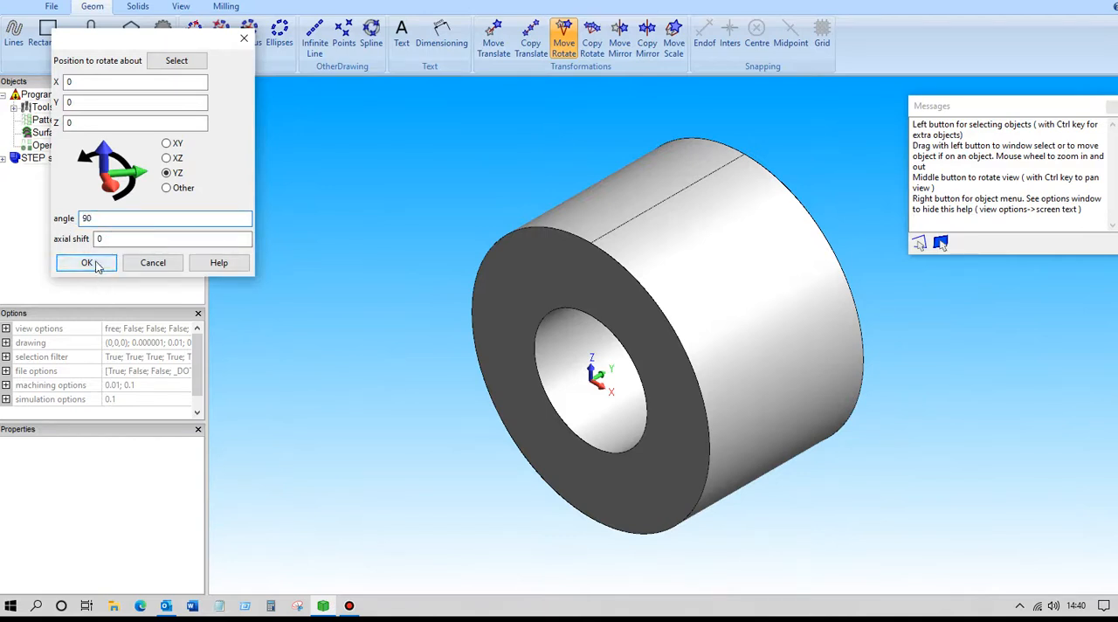
{"action": "left_click", "coordinate": [87, 263]}
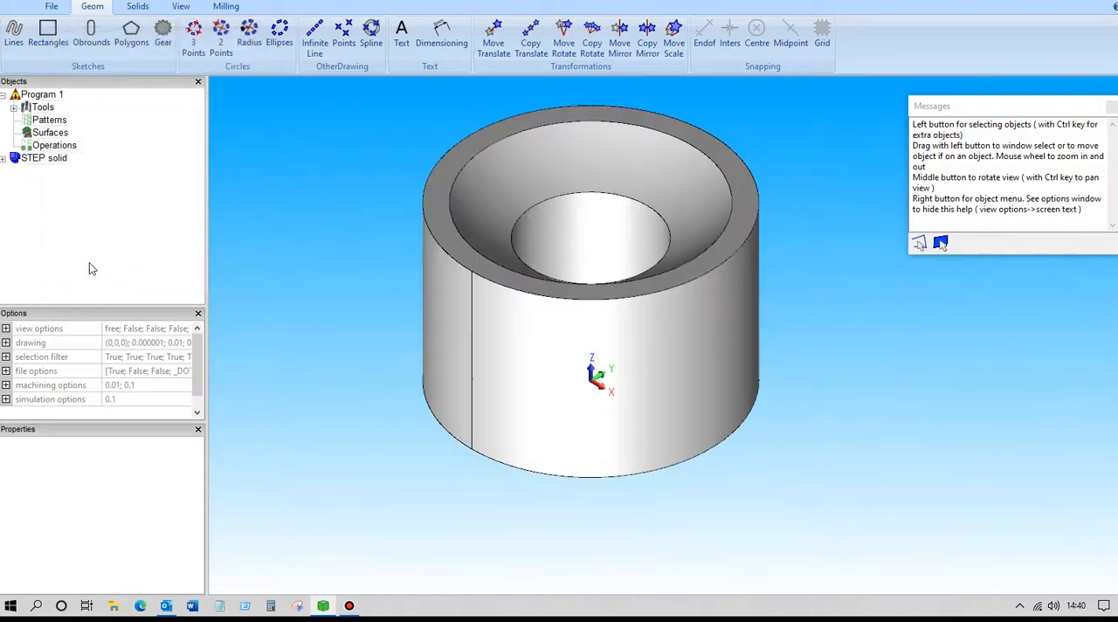
Set the program origin to X mid, Y mid and Z max of the solid
{"action": "mouse_move", "coordinate": [386, 329]}
{"action": "middle_mouse_down"}
{"action": "mouse_move", "coordinate": [384, 267]}
{"action": "mouse_move", "coordinate": [362, 323]}
{"action": "mouse_move", "coordinate": [378, 345]}
{"action": "middle_mouse_up"}
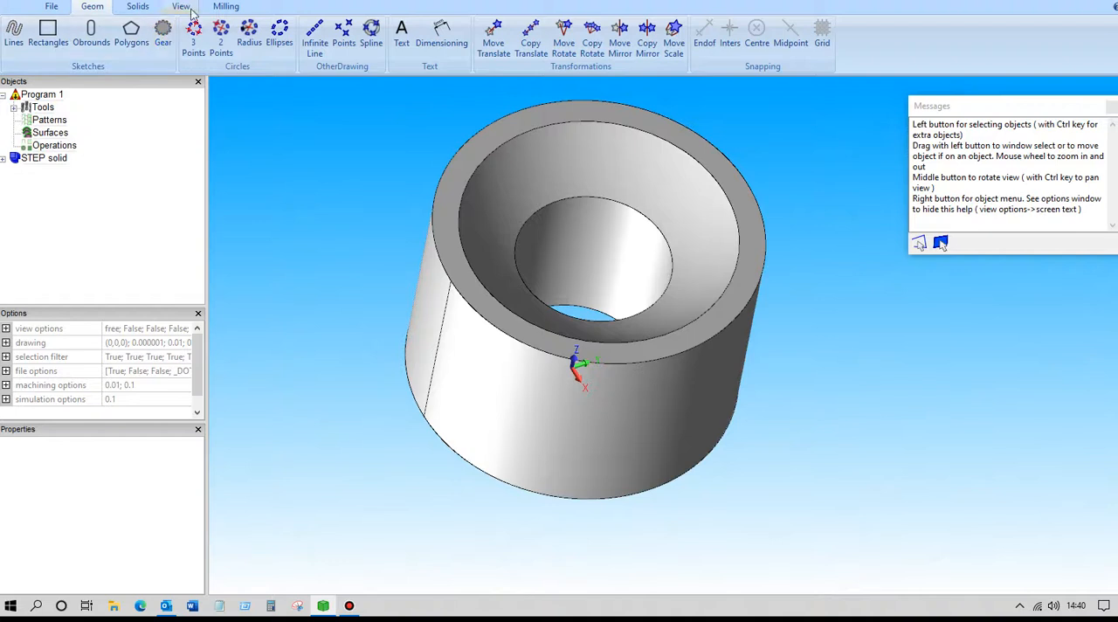
{"action": "left_click", "coordinate": [228, 7]}
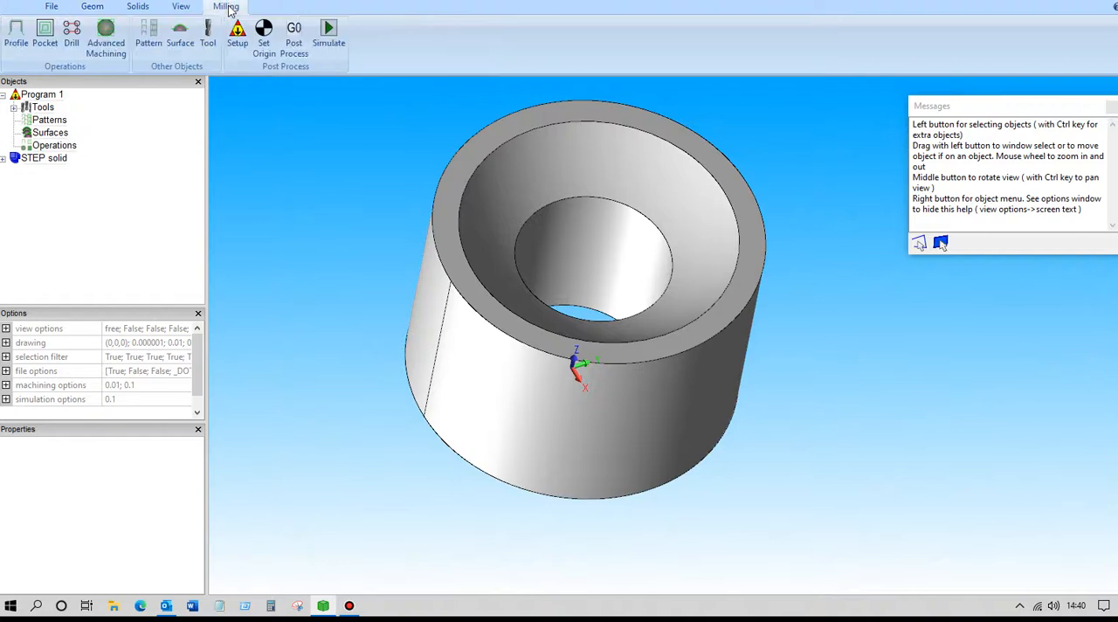
{"action": "left_click", "coordinate": [265, 35]}
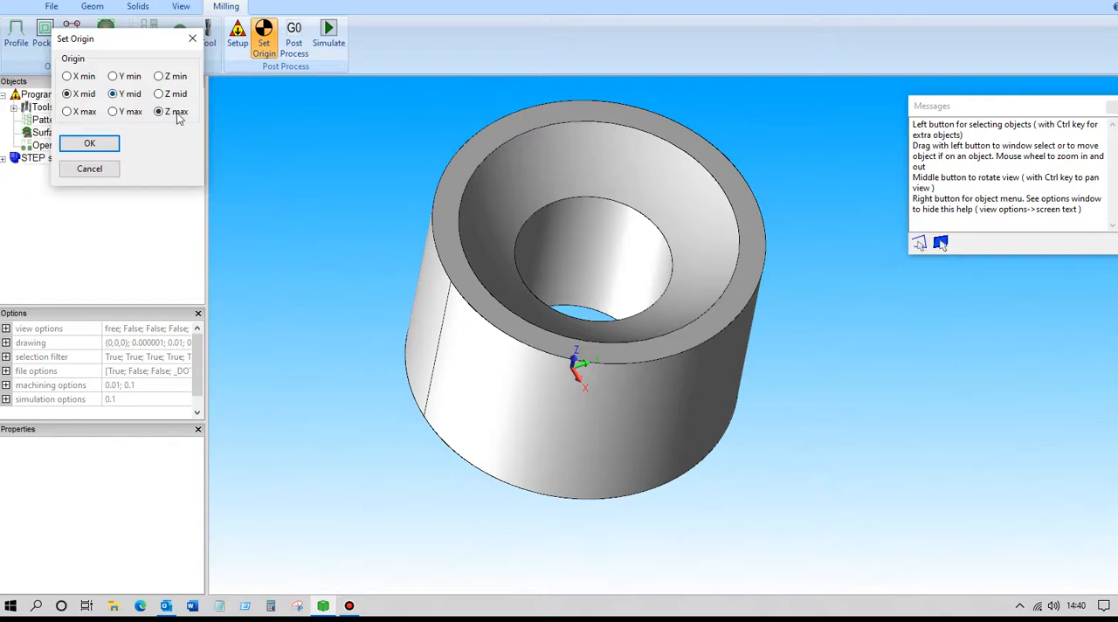
{"action": "left_click", "coordinate": [89, 144]}
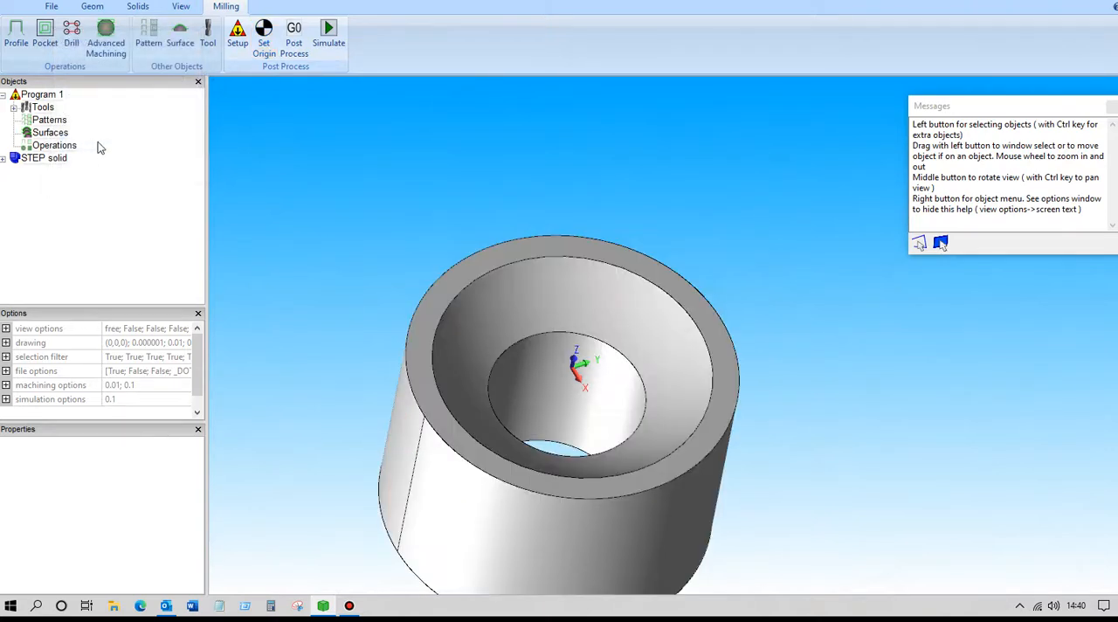
Restrict picking to faces and make a sketch from the solid's spherical bowl face
{"action": "middle_click_drag", "start_coordinate": [293, 373], "coordinate": [274, 295]}
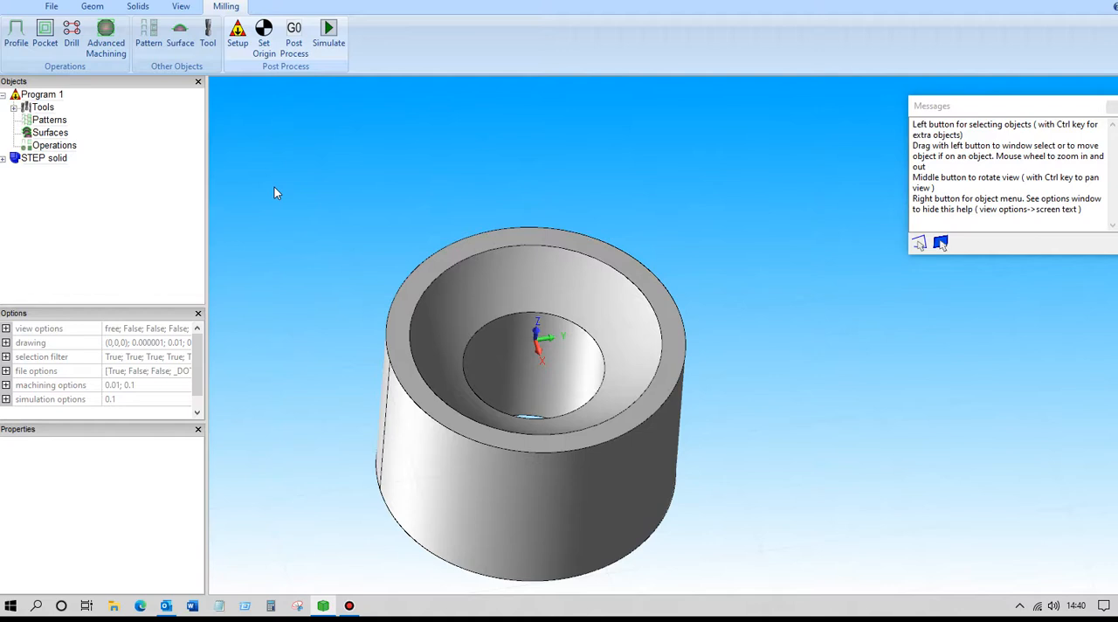
{"action": "right_click", "coordinate": [361, 207]}
{"action": "left_click", "coordinate": [403, 242]}
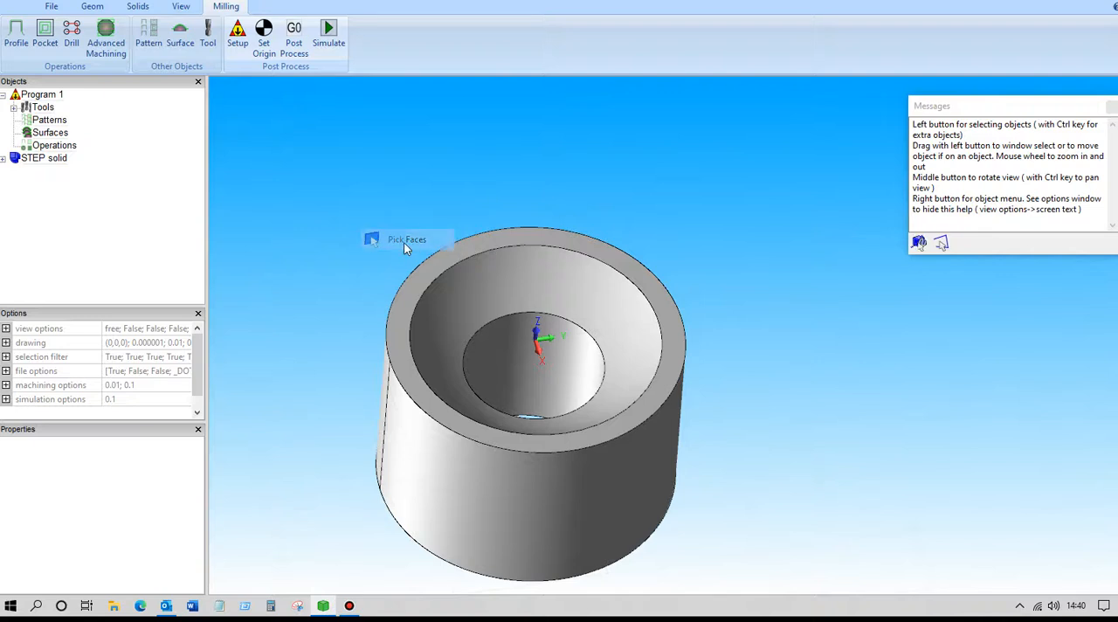
{"action": "left_click", "coordinate": [514, 280]}
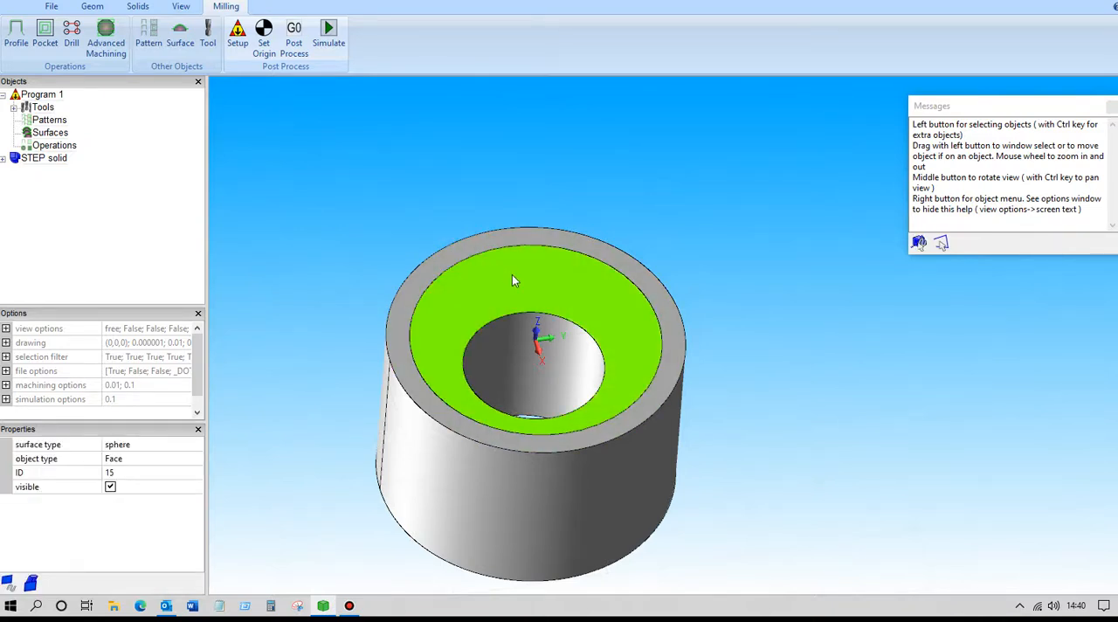
{"action": "right_click", "coordinate": [514, 280]}
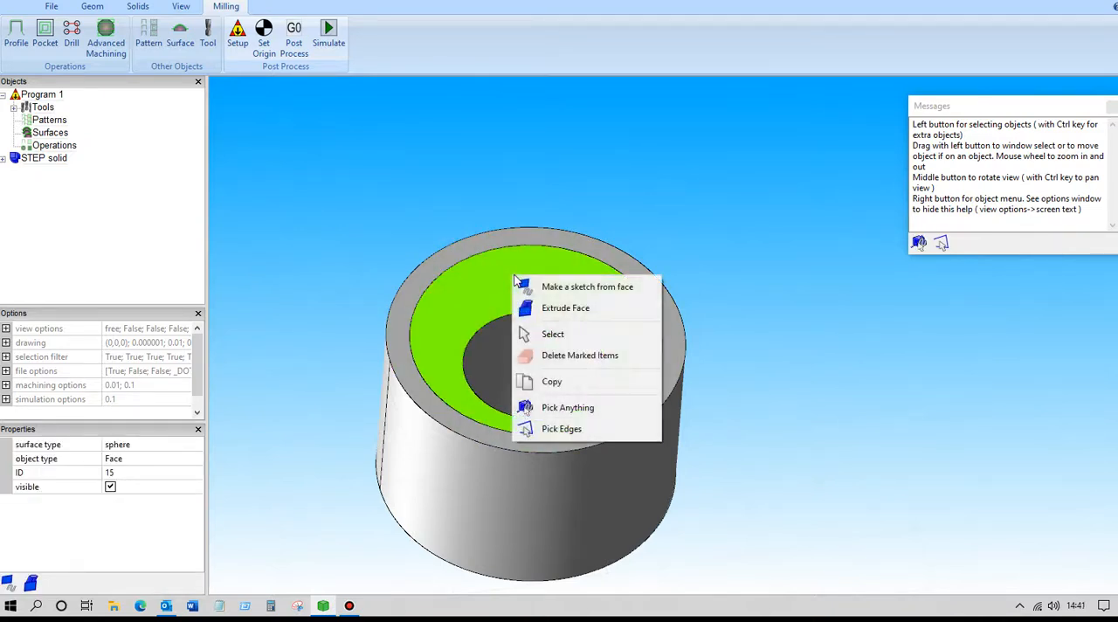
{"action": "left_click", "coordinate": [573, 288]}
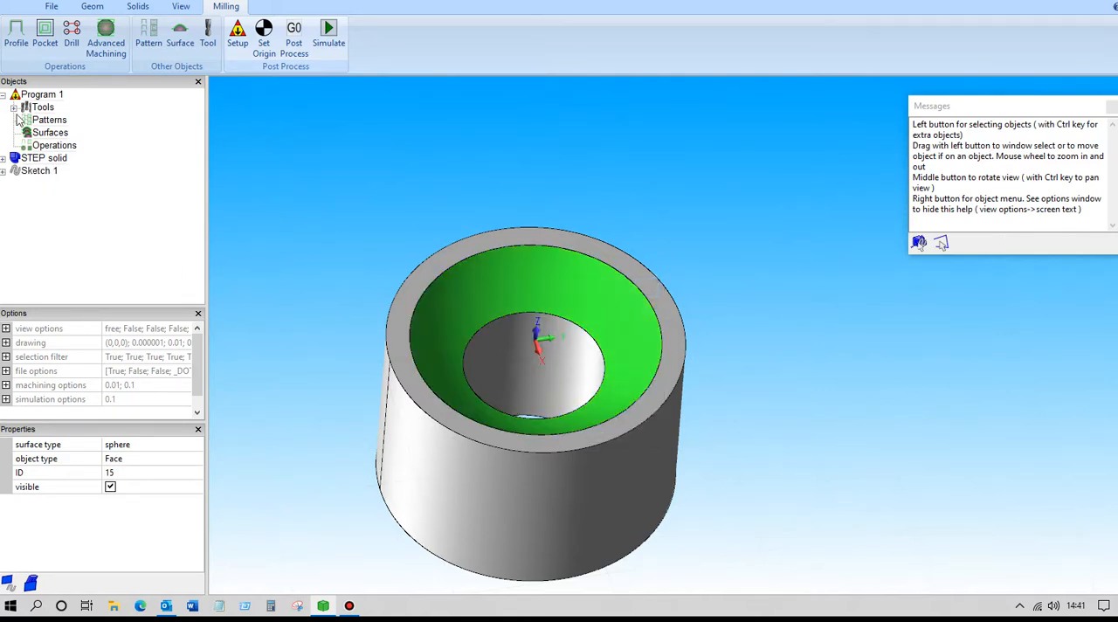
Split the sketch made from the bowl face into separate sketches and check which circle each one represents
{"action": "left_click", "coordinate": [33, 171]}
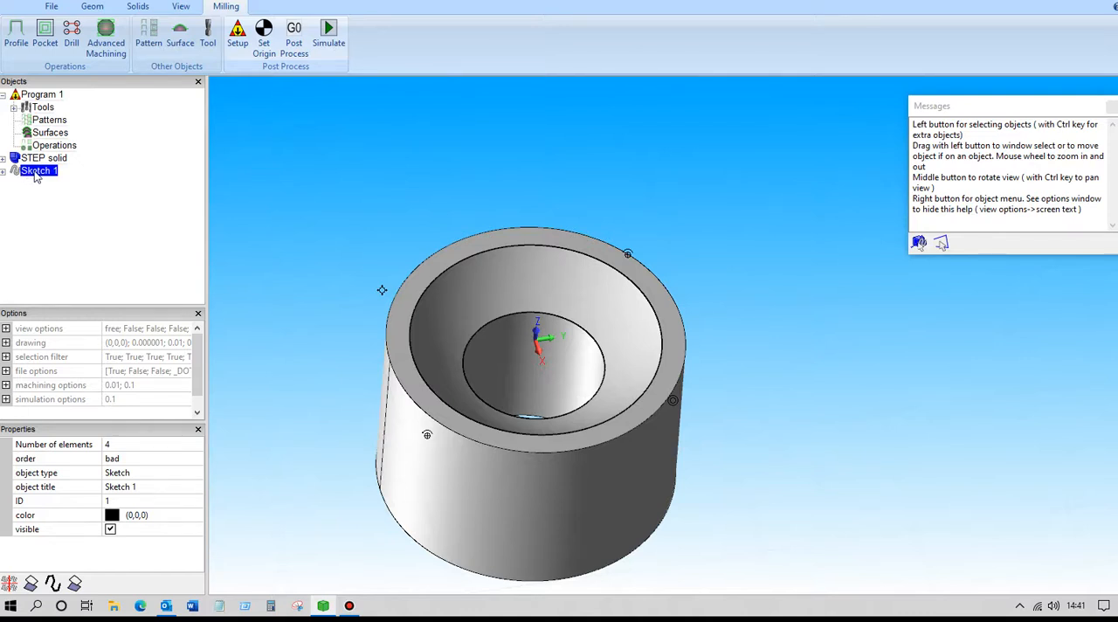
{"action": "right_click", "coordinate": [37, 175]}
{"action": "left_click", "coordinate": [78, 185]}
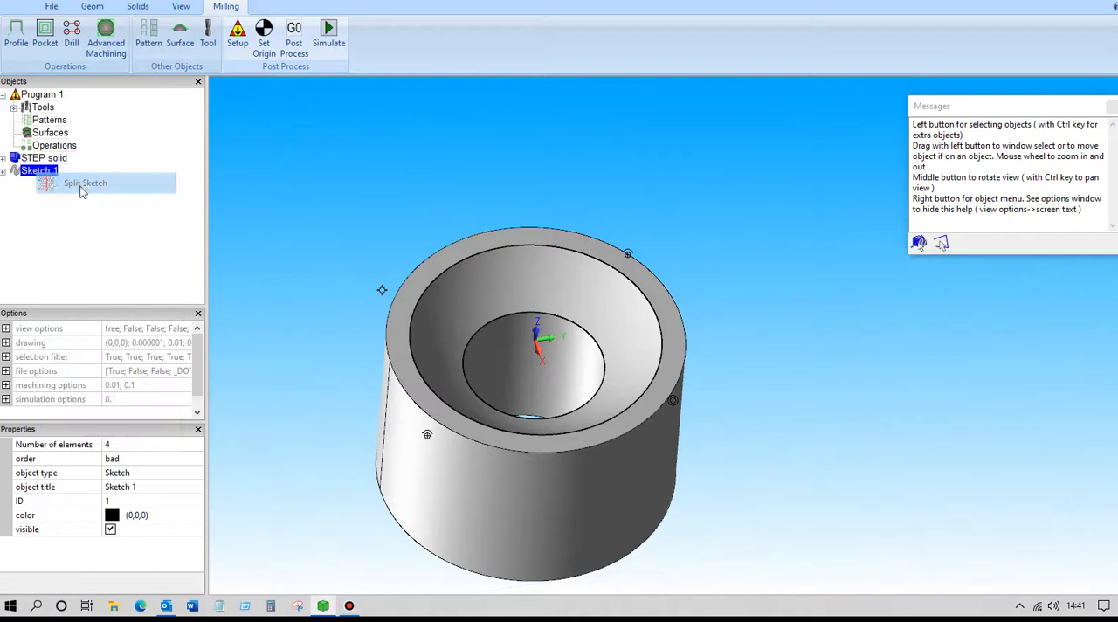
{"action": "left_click", "coordinate": [44, 185]}
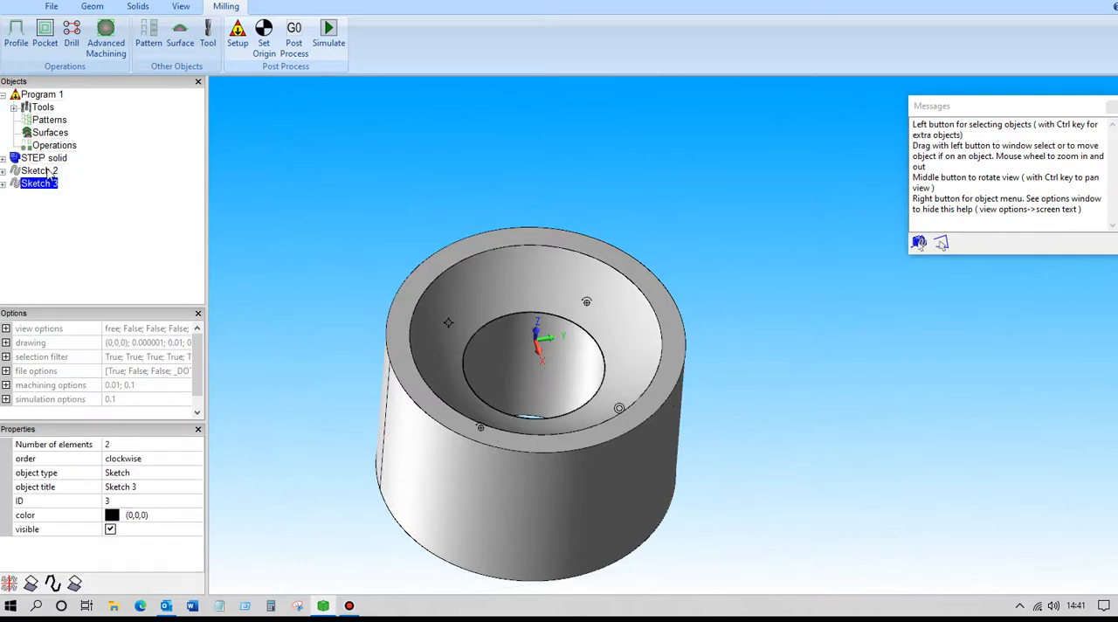
{"action": "left_click", "coordinate": [45, 172]}
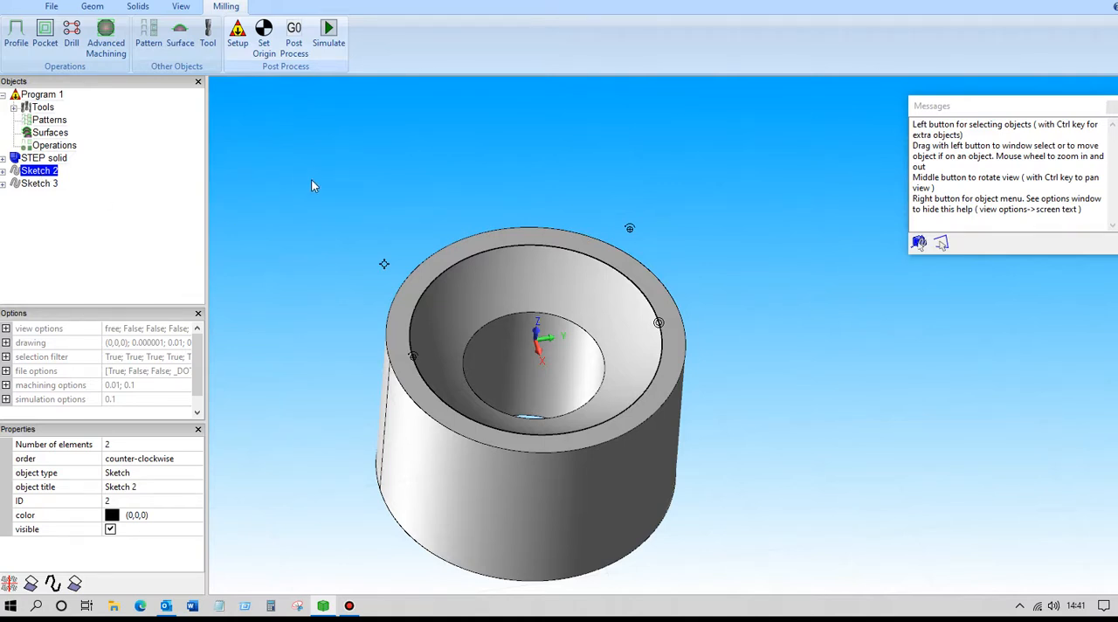
Create a machining surface from solid 1 with tolerance 0.1 and material allowance 0
{"action": "left_click", "coordinate": [181, 35]}
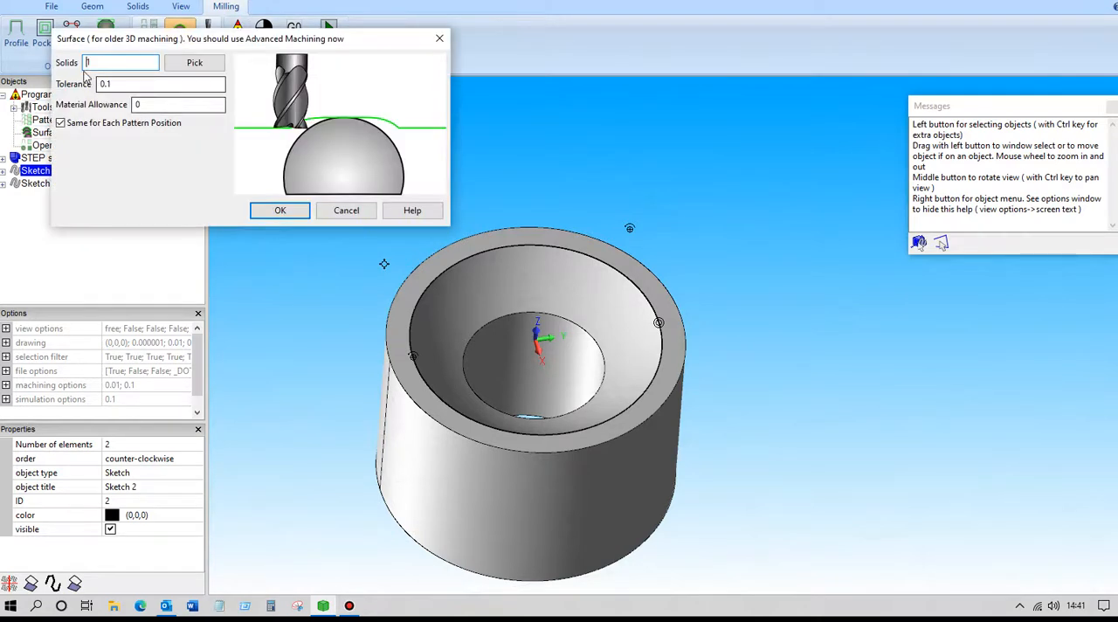
{"action": "left_click", "coordinate": [283, 211]}
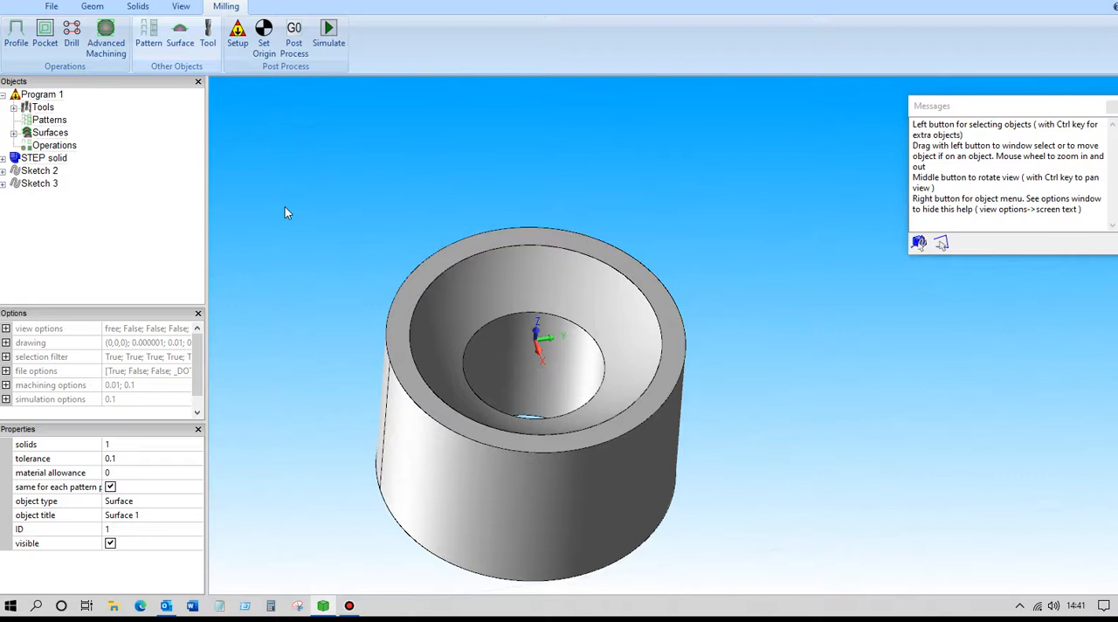
Start a new pocket operation on Sketch 2, the outer rim of the bowl, keeping step over 1 and material allowance 0
{"action": "left_click", "coordinate": [38, 173]}
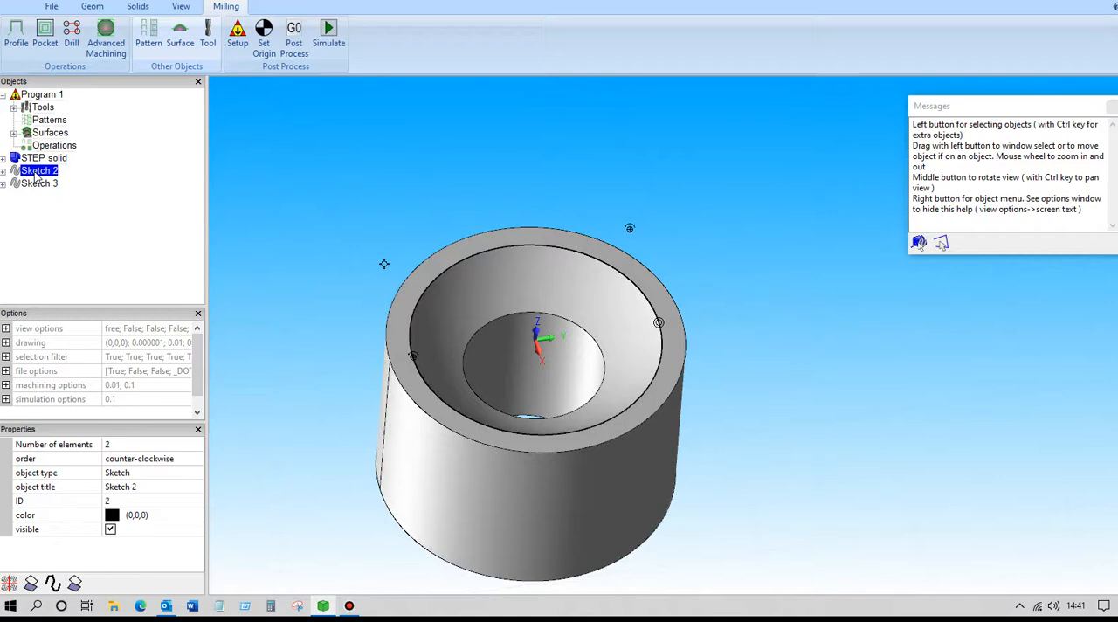
{"action": "right_click", "coordinate": [36, 177]}
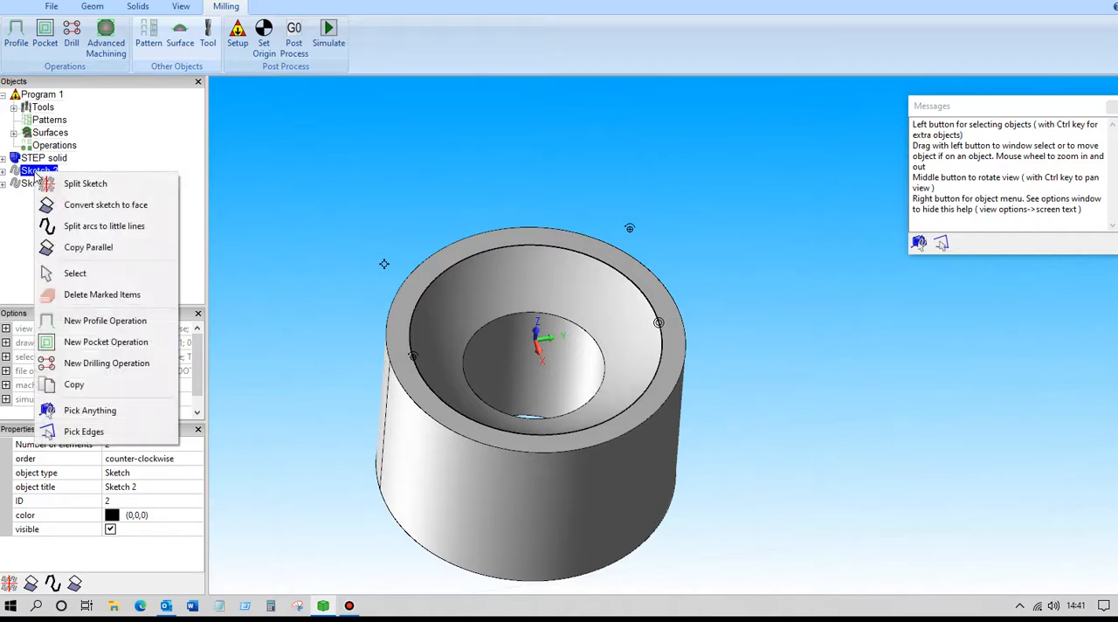
{"action": "left_click", "coordinate": [121, 347]}
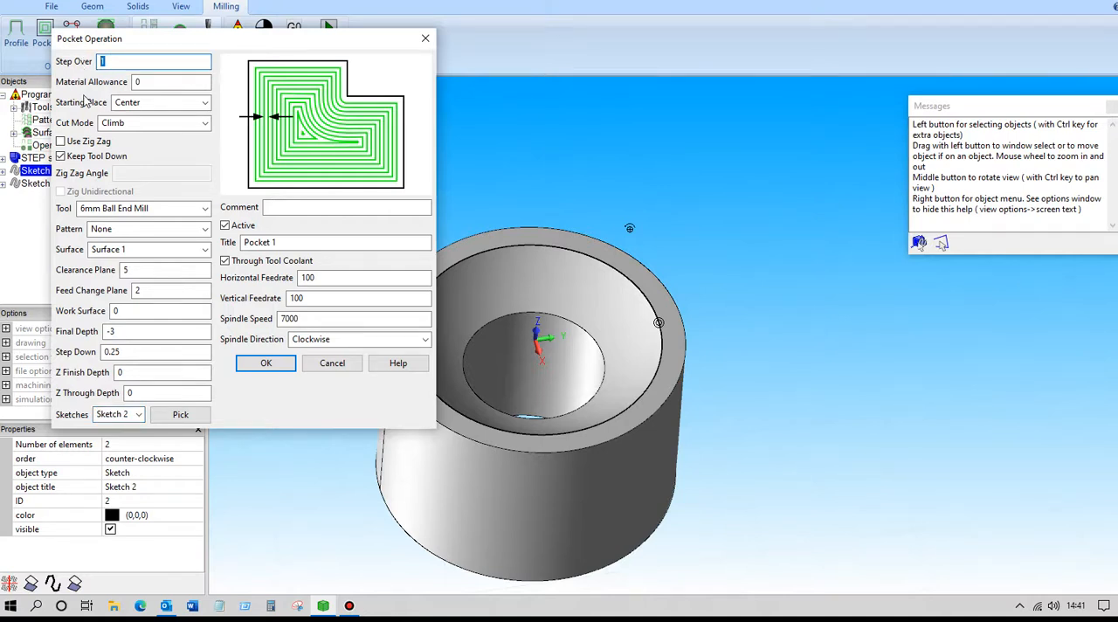
{"action": "key", "text": "Tab"}
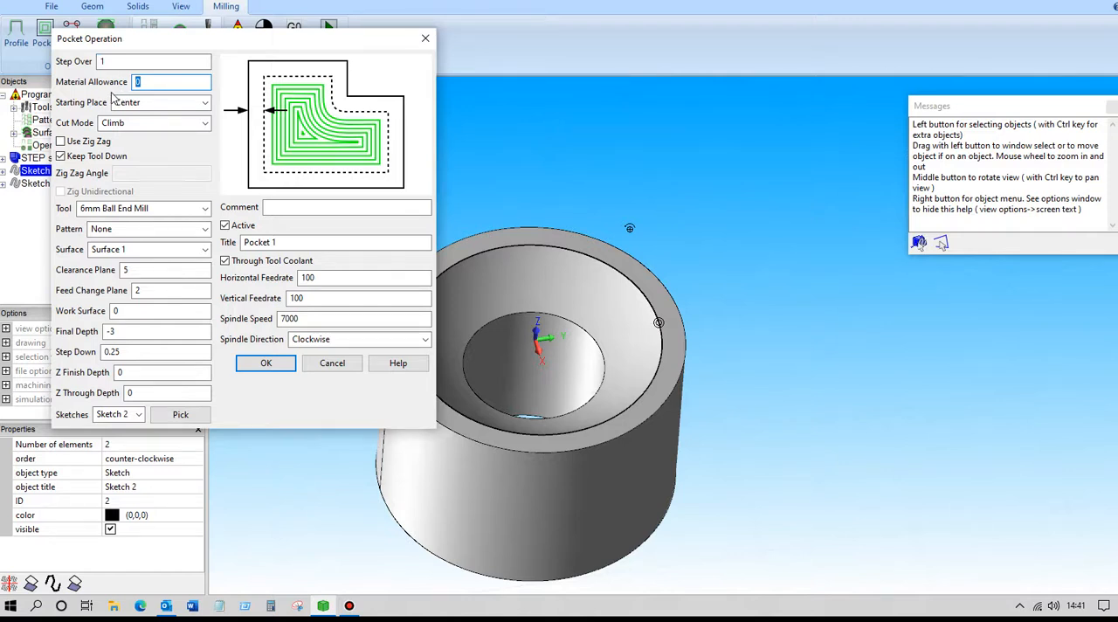
{"action": "key", "text": "Tab"}
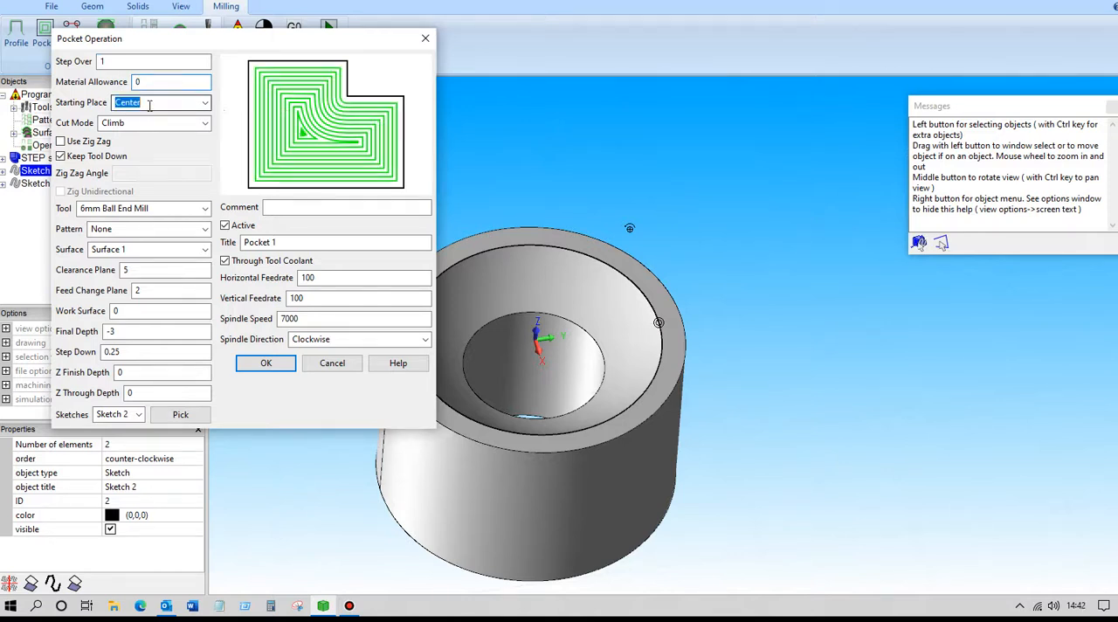
Switch the pocket's starting place to Boundary and return it to Center
{"action": "left_click", "coordinate": [205, 105]}
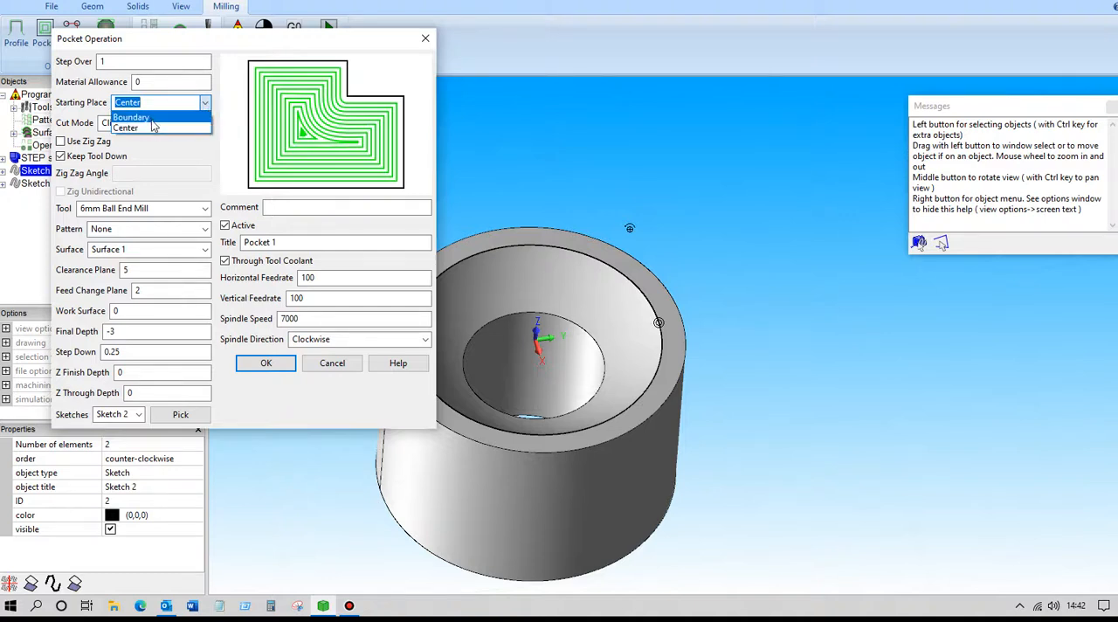
{"action": "left_click", "coordinate": [153, 117]}
{"action": "left_click", "coordinate": [203, 105]}
{"action": "left_click", "coordinate": [132, 127]}
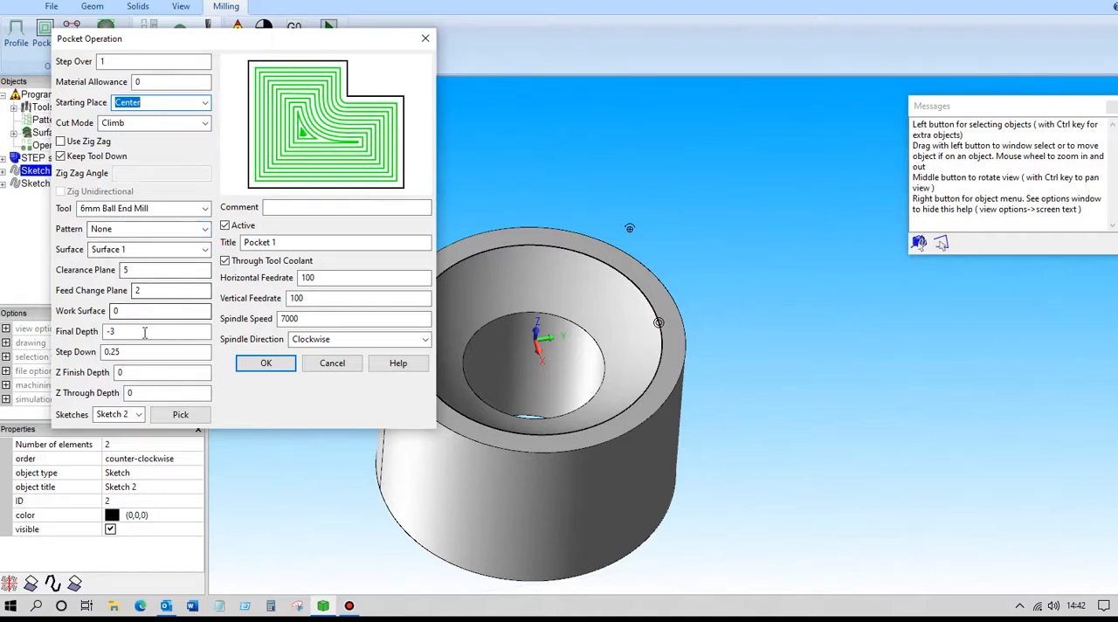
Create the pocket with clearance plane 5, feed change plane 2, work surface 0, final depth -3 and step down 0.25
{"action": "left_click", "coordinate": [140, 271]}
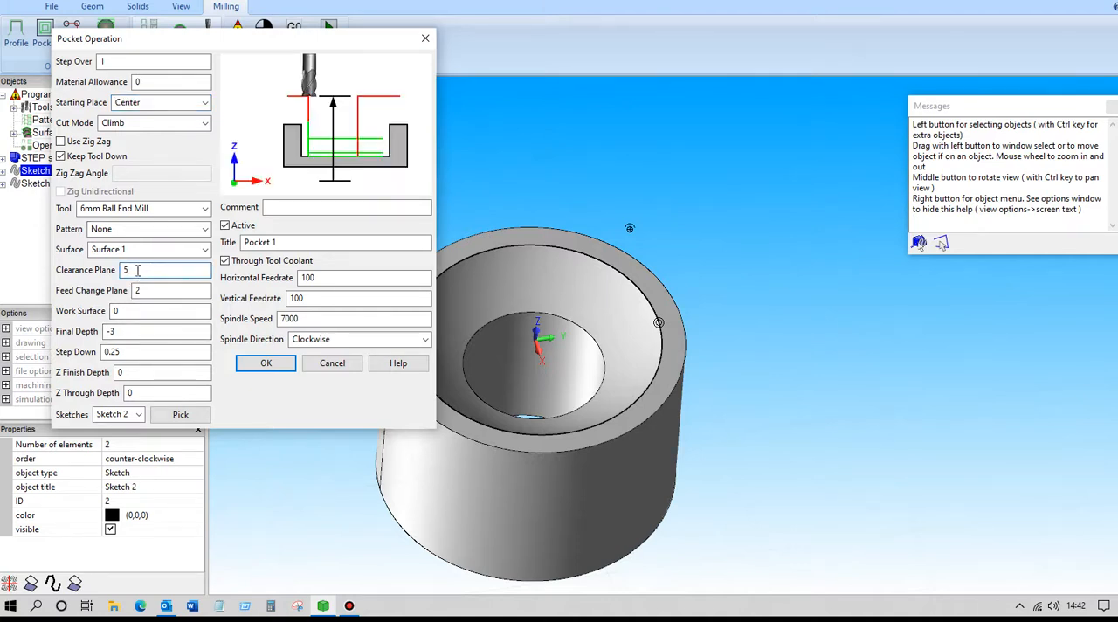
{"action": "left_click", "coordinate": [152, 291]}
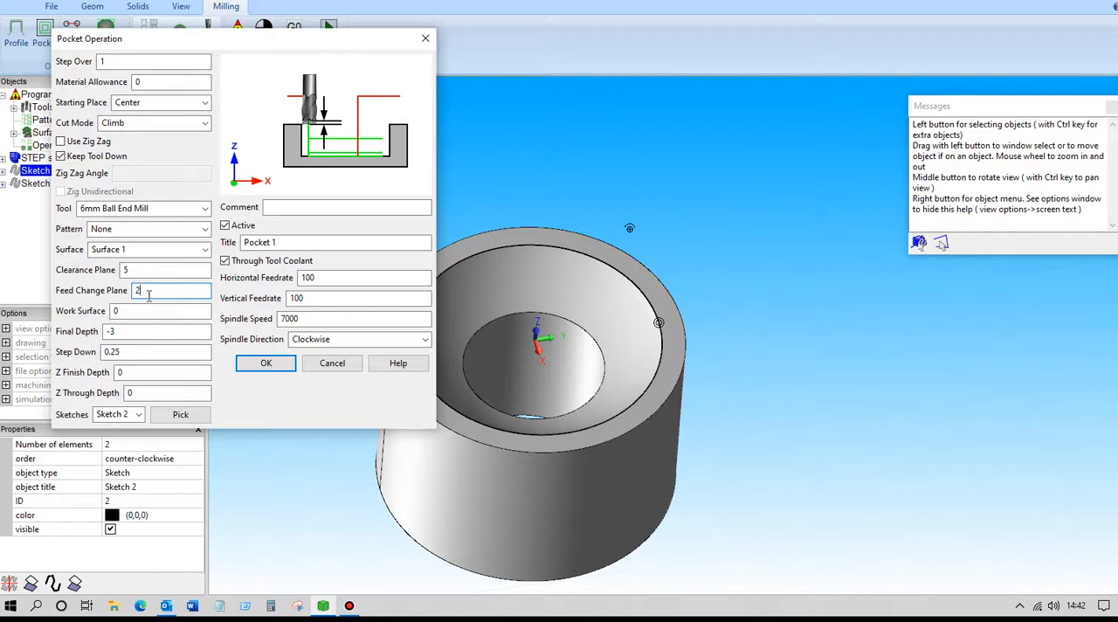
{"action": "left_click", "coordinate": [127, 314]}
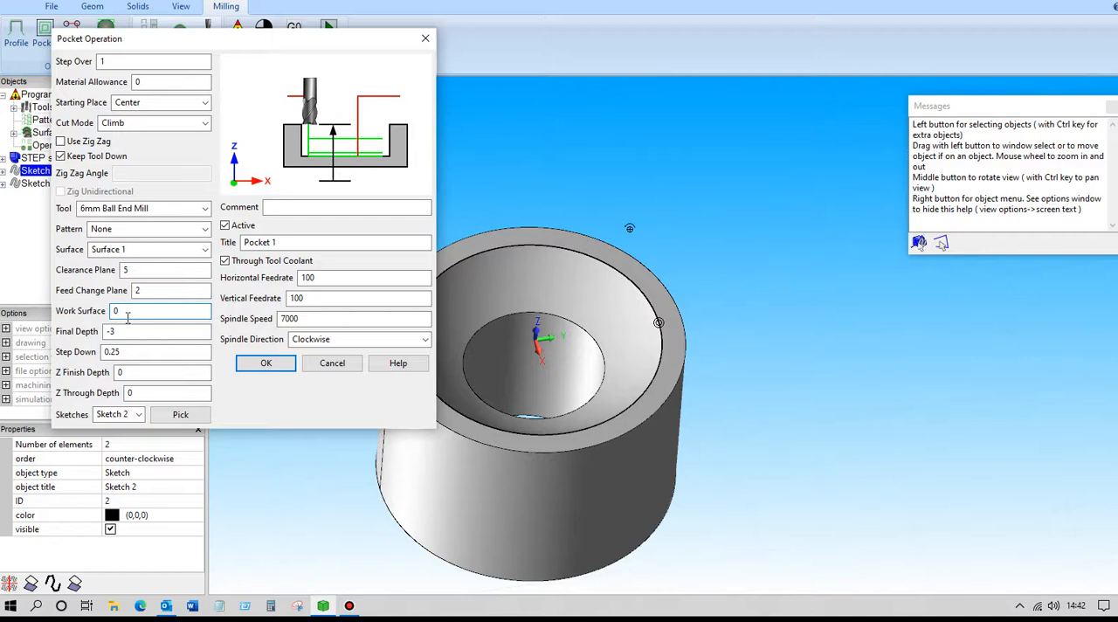
{"action": "left_click", "coordinate": [122, 332]}
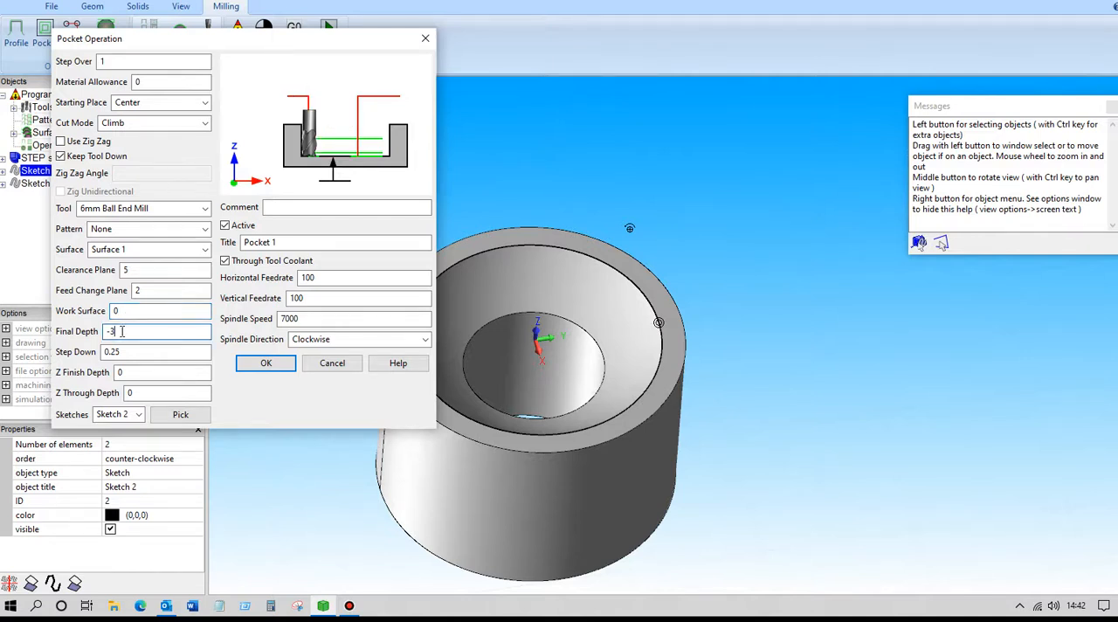
{"action": "left_click", "coordinate": [122, 351]}
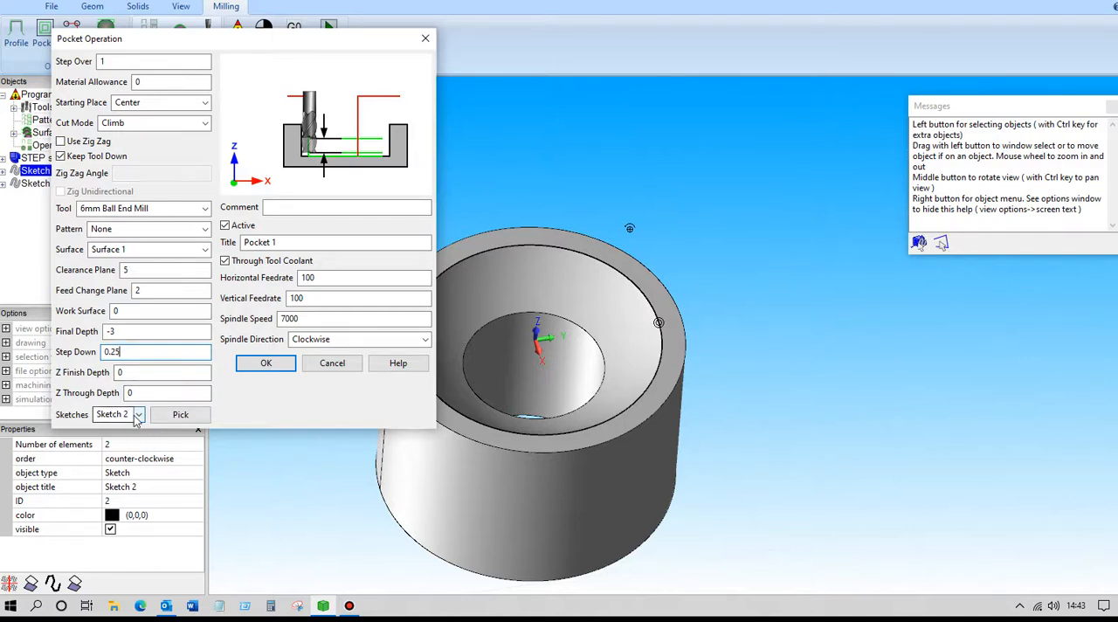
{"action": "left_click", "coordinate": [255, 368]}
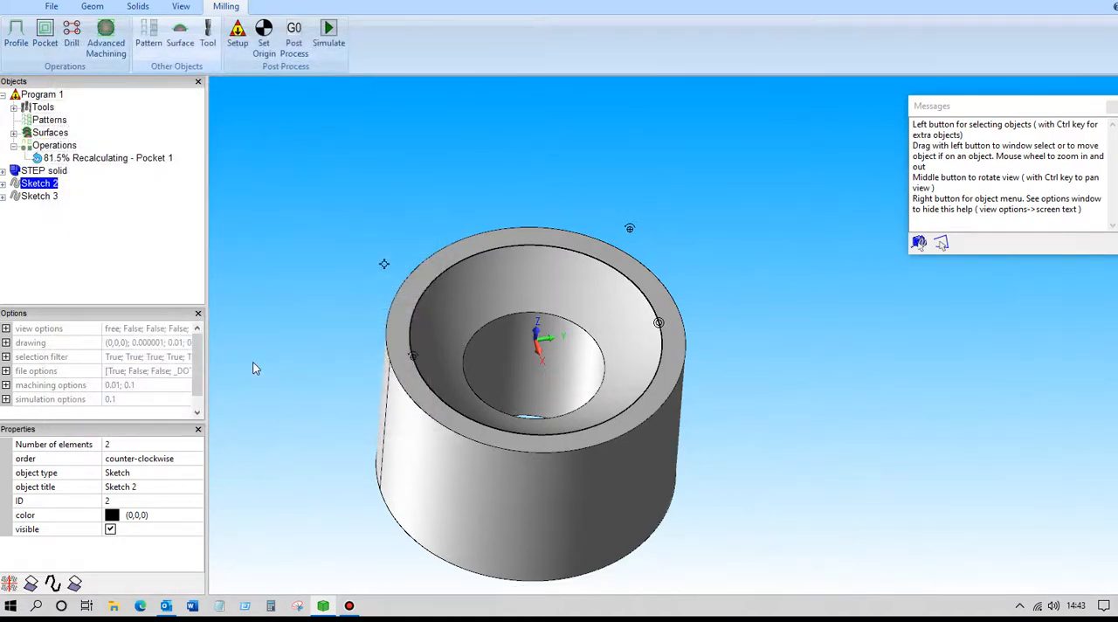
Examine the pocket toolpath inside the bowl and review the operation's step over and step down settings
{"action": "middle_click_drag", "start_coordinate": [276, 207], "coordinate": [353, 265]}
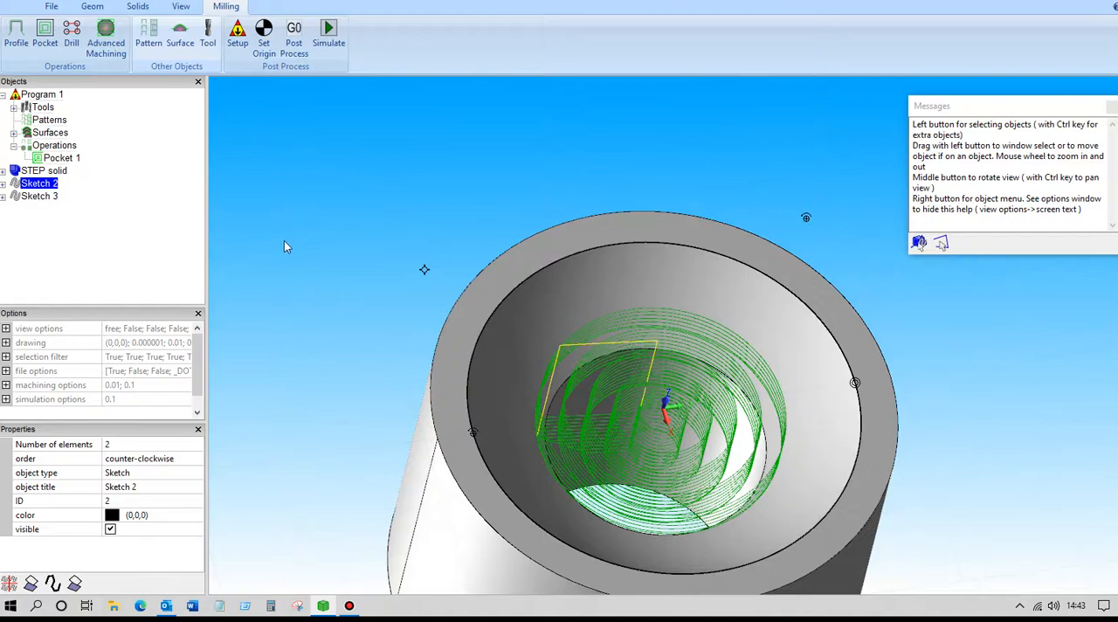
{"action": "scroll", "coordinate": [284, 244], "scroll_direction": "up", "scroll_amount": 2}
{"action": "middle_click_drag", "start_coordinate": [283, 244], "coordinate": [3, 114]}
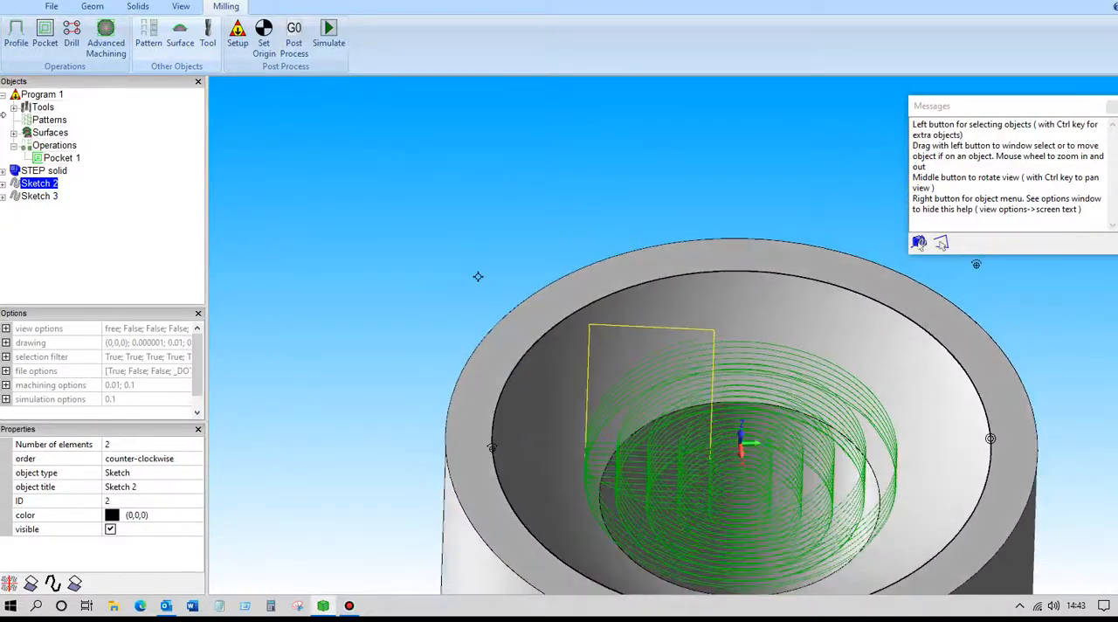
{"action": "double_click", "coordinate": [61, 159]}
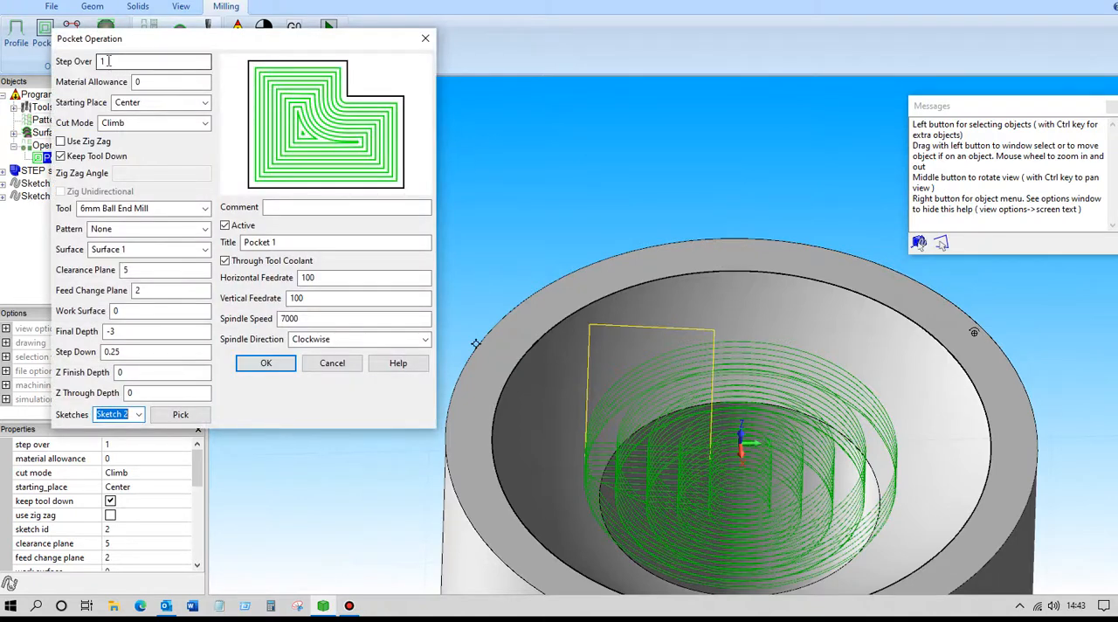
{"action": "double_click", "coordinate": [107, 352]}
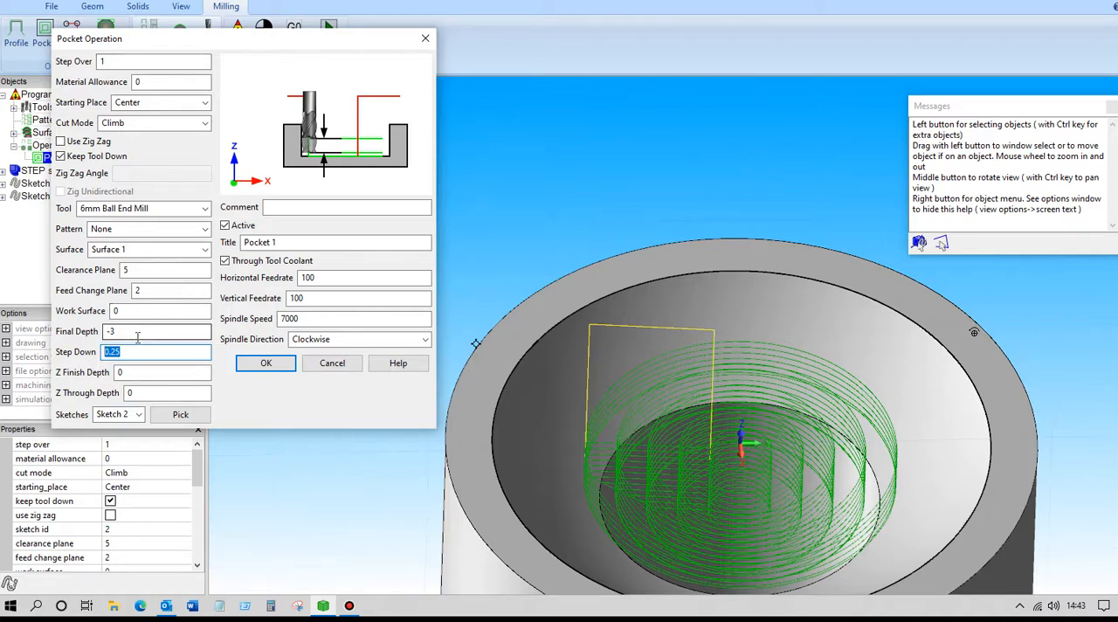
{"action": "left_click", "coordinate": [267, 363]}
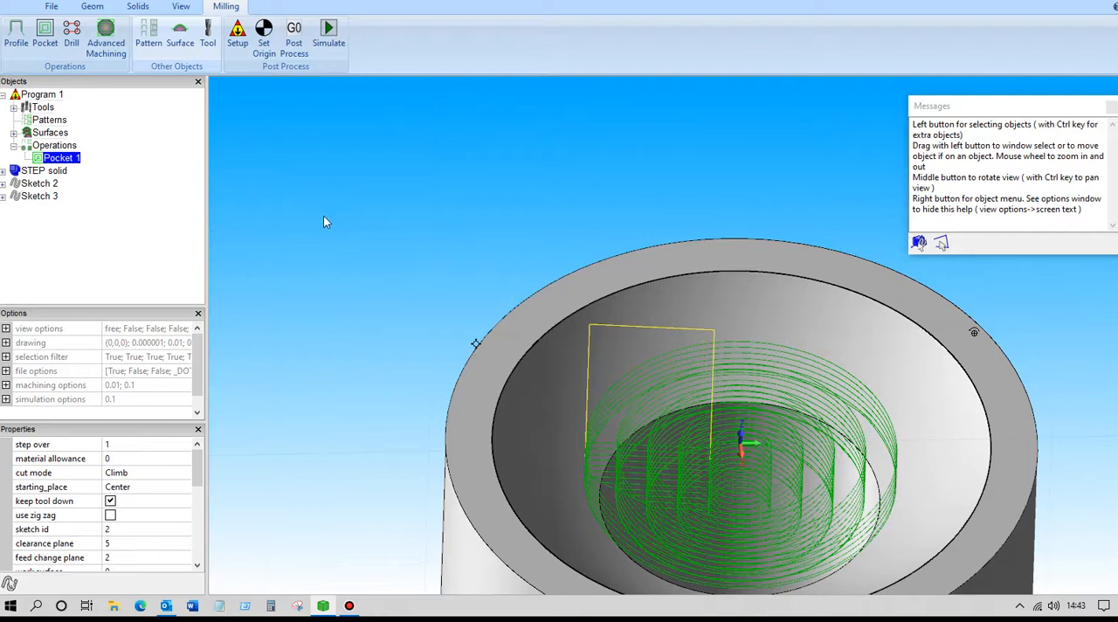
Start a simulation of the pocket operation and save the drawing under the name sphere
{"action": "left_click", "coordinate": [329, 32]}
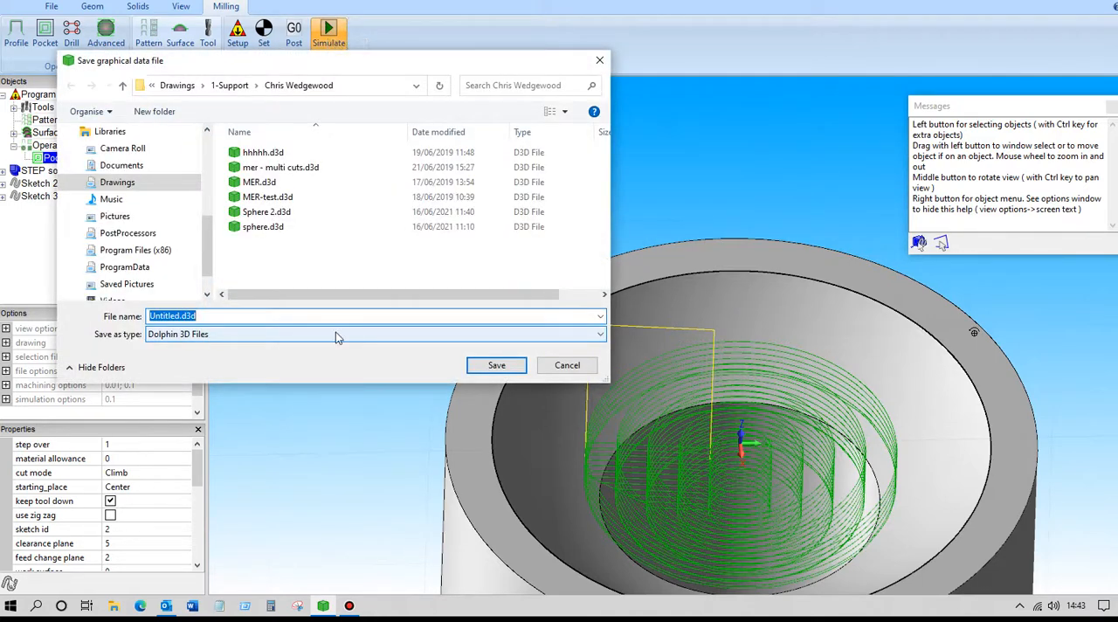
{"action": "type", "text": "sphere5"}
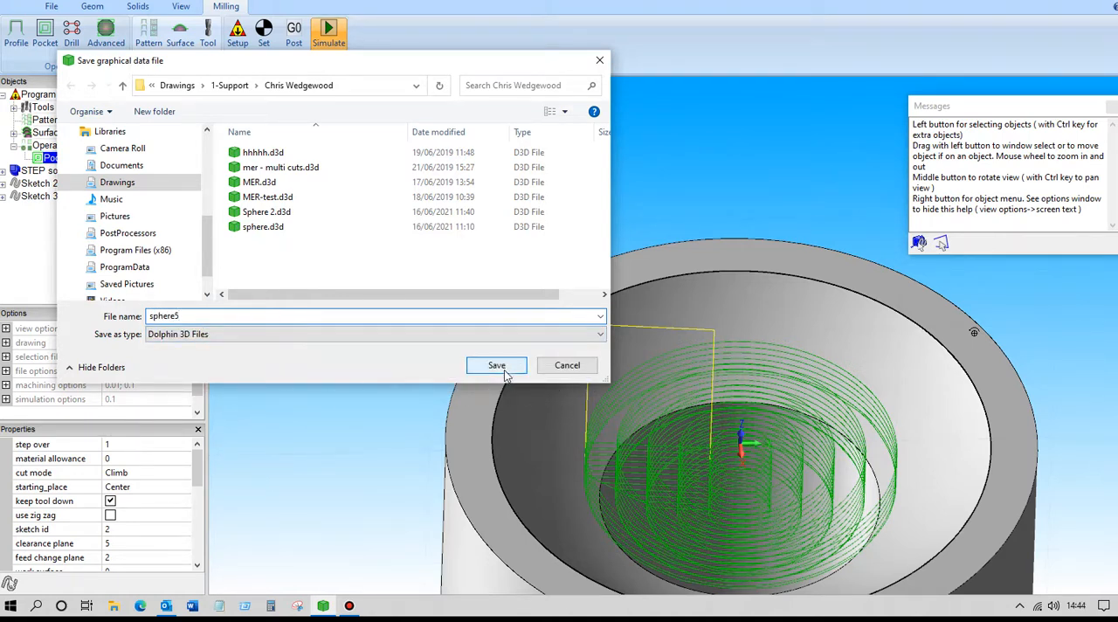
{"action": "left_click", "coordinate": [496, 365]}
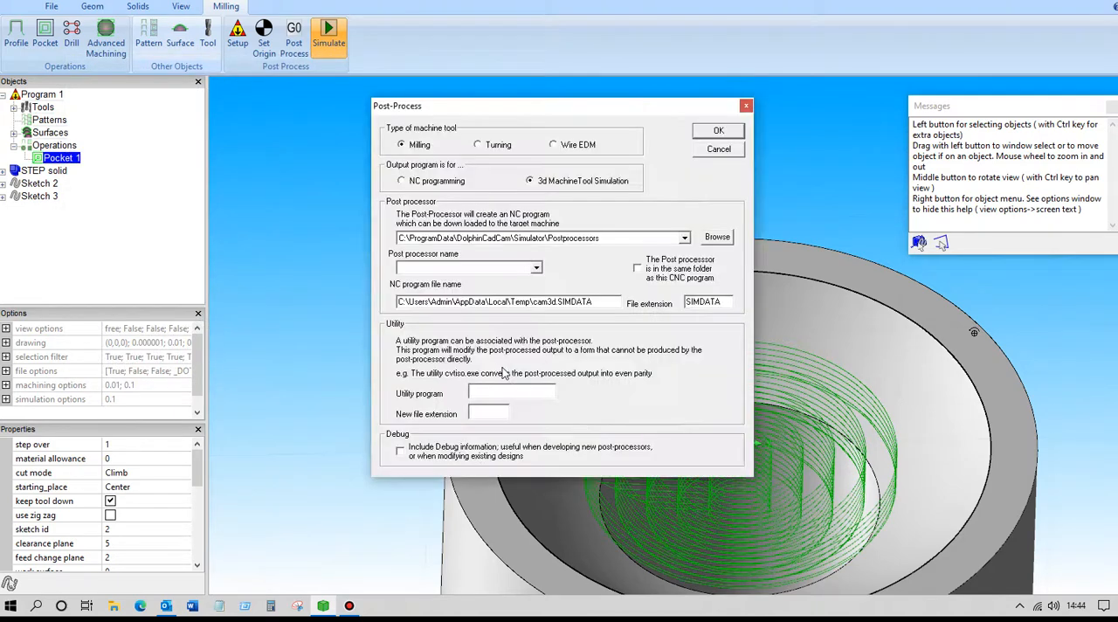
Post-process the milling program for 3D machine tool simulation with the SM_Vertical Mill.ppr post processor
{"action": "left_click", "coordinate": [538, 268]}
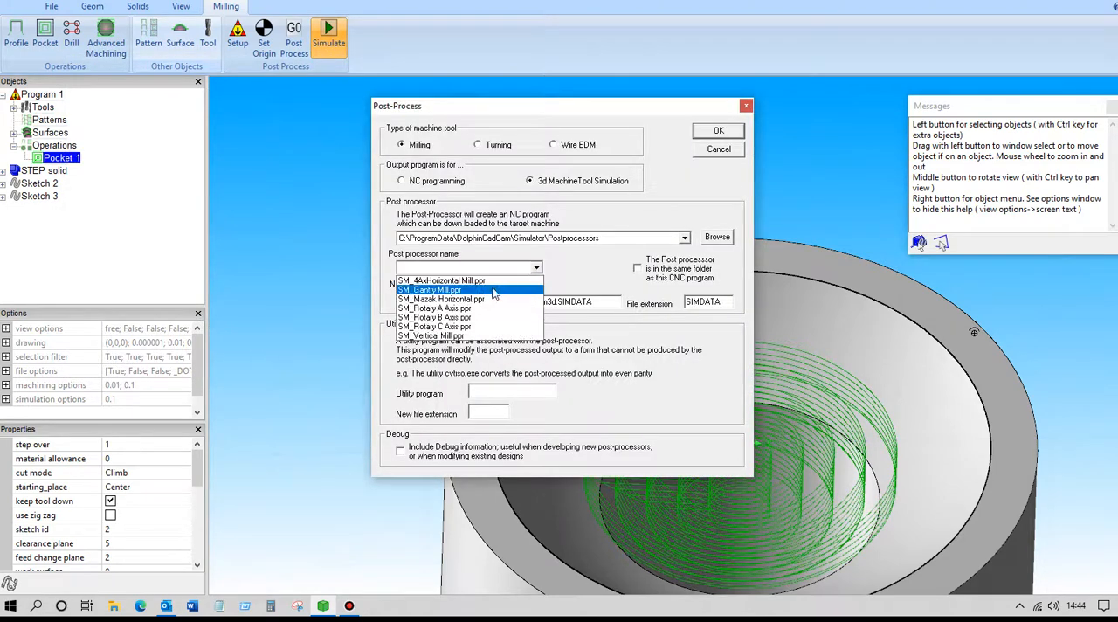
{"action": "left_click", "coordinate": [448, 337]}
{"action": "left_click", "coordinate": [703, 134]}
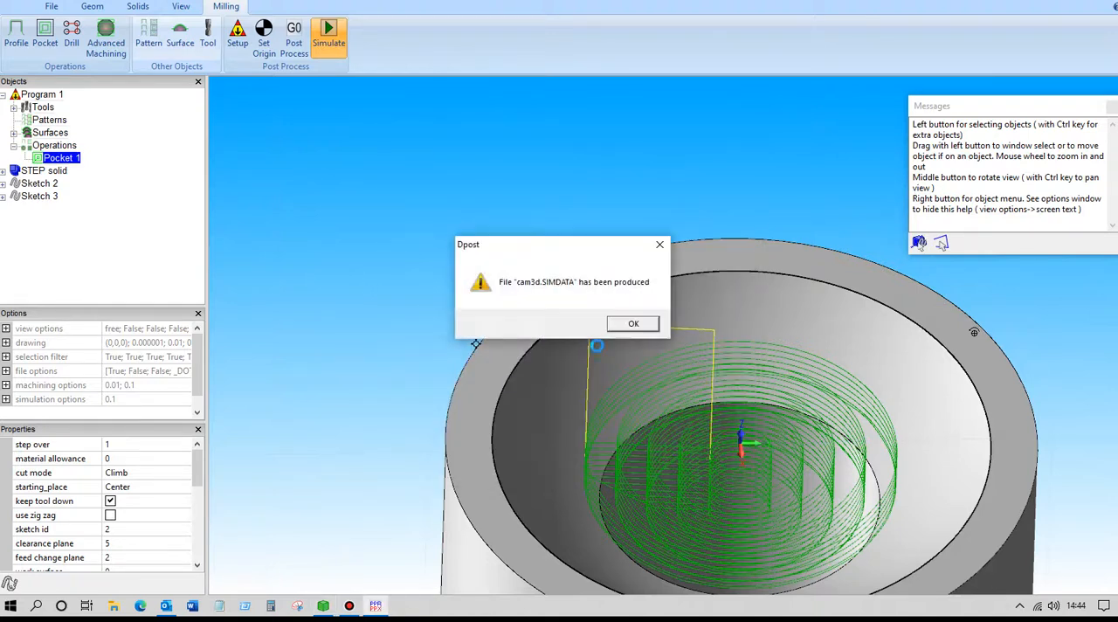
{"action": "left_click", "coordinate": [630, 325]}
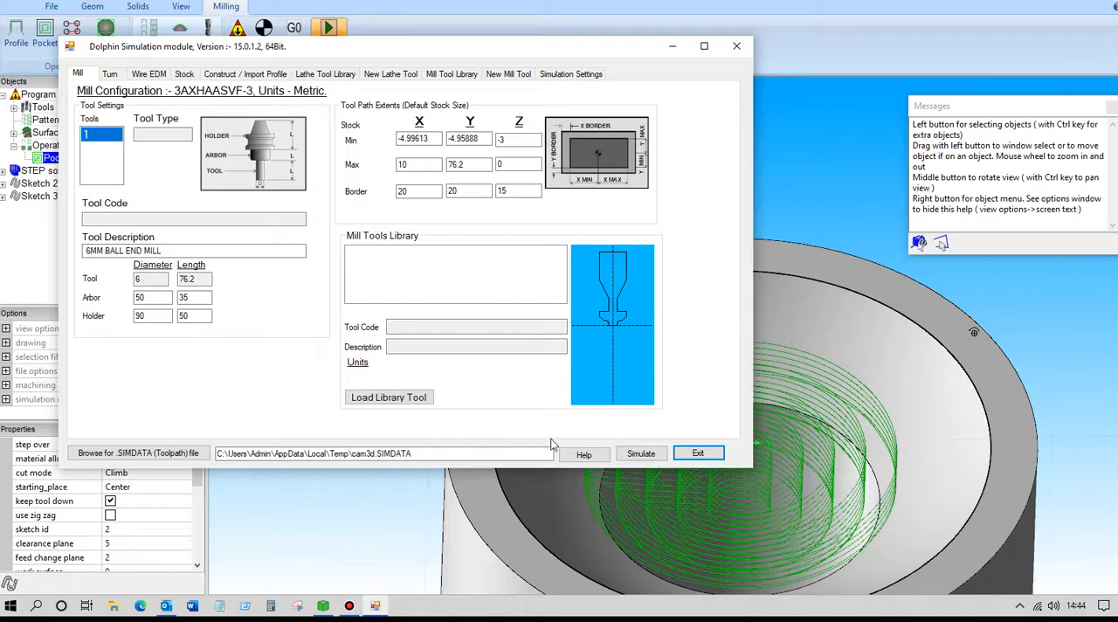
Run the machining simulation with the default stock and watch the ball end mill cut the pocket up close
{"action": "left_click", "coordinate": [638, 454]}
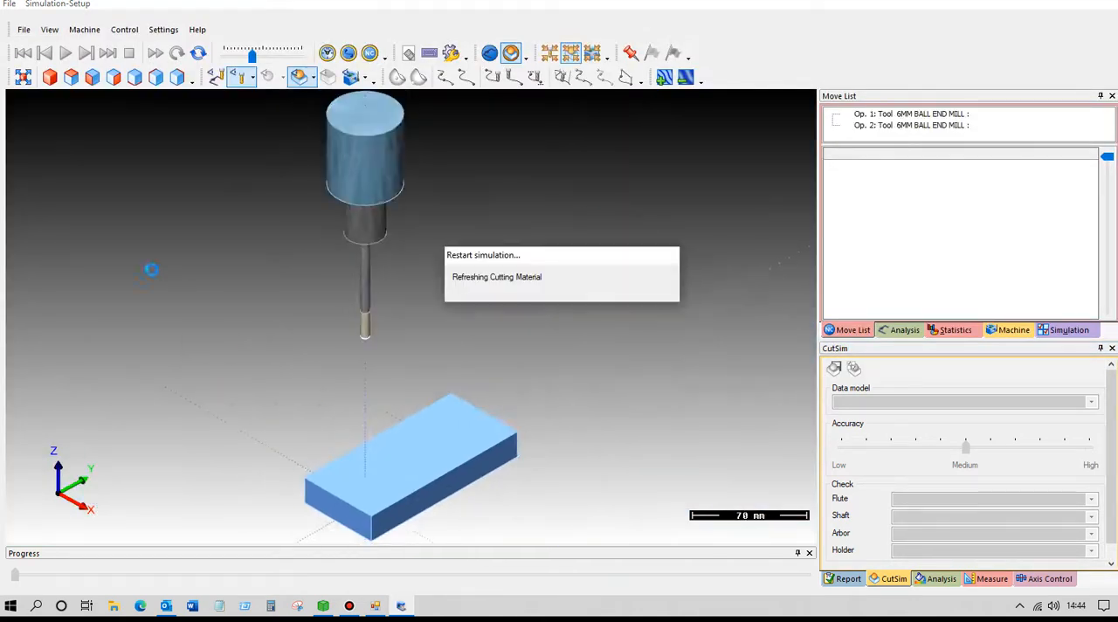
{"action": "left_click", "coordinate": [66, 53]}
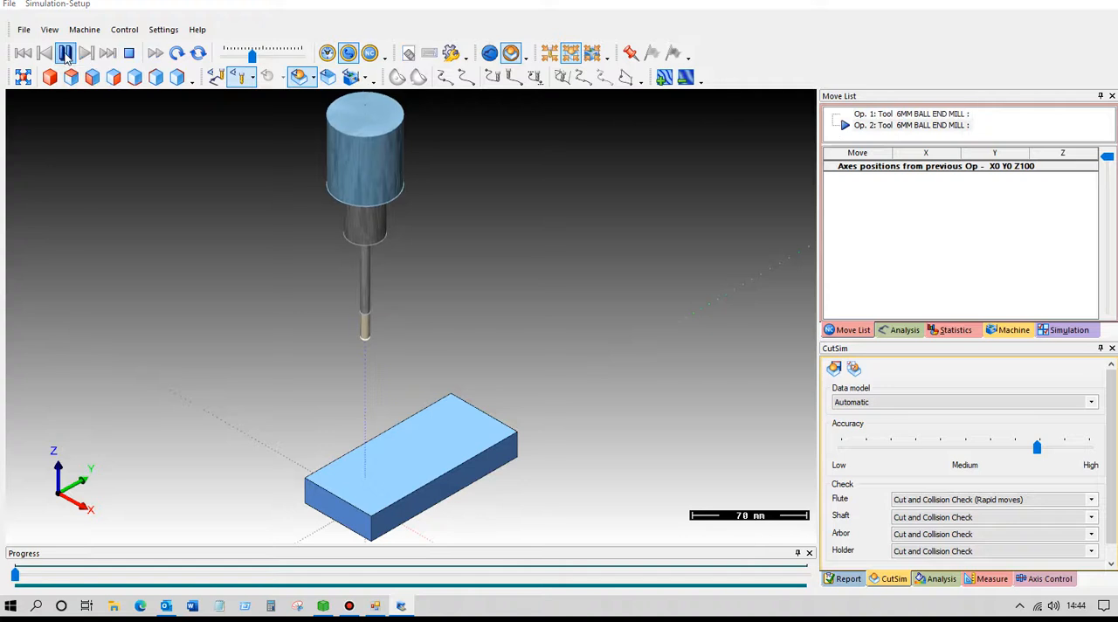
{"action": "scroll", "coordinate": [359, 424], "scroll_direction": "up", "scroll_amount": 5}
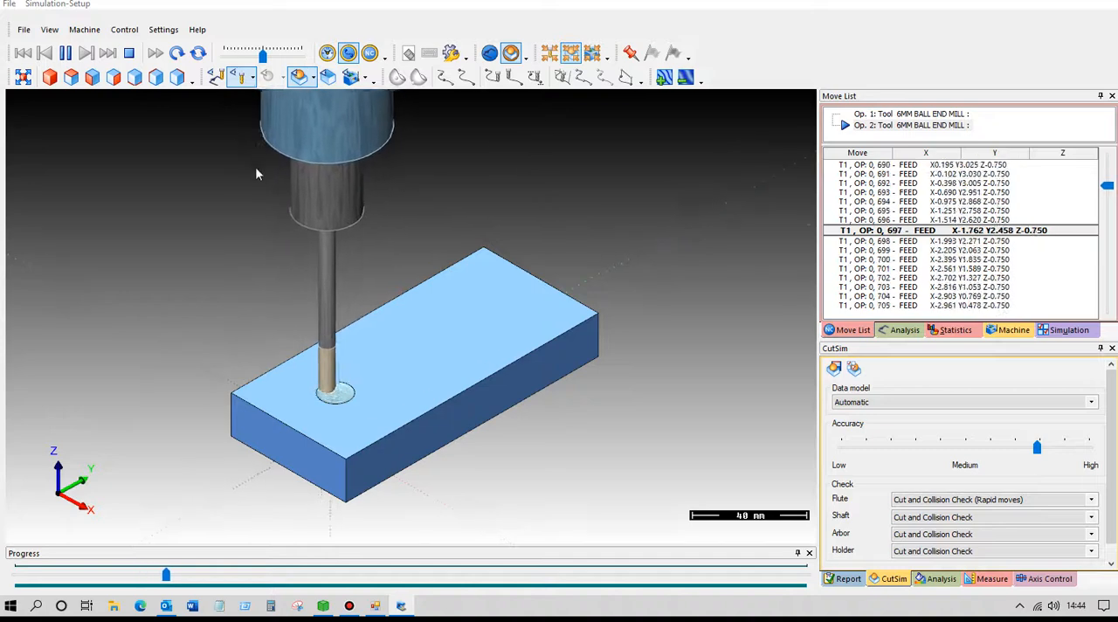
{"action": "scroll", "coordinate": [256, 169], "scroll_direction": "up", "scroll_amount": 3}
{"action": "middle_click_drag", "start_coordinate": [447, 394], "coordinate": [375, 223]}
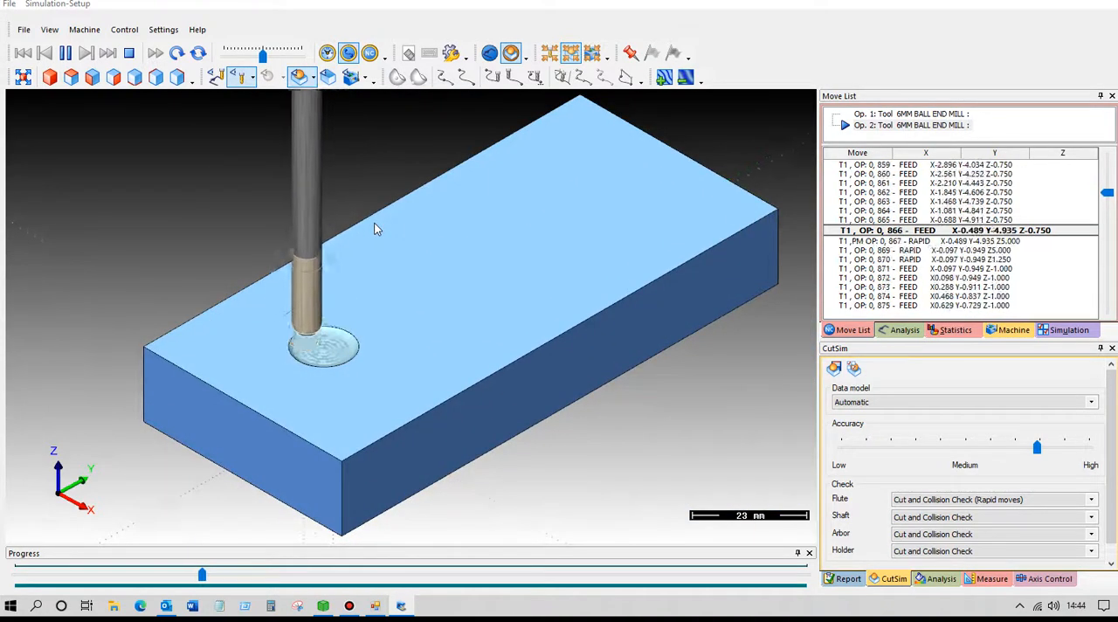